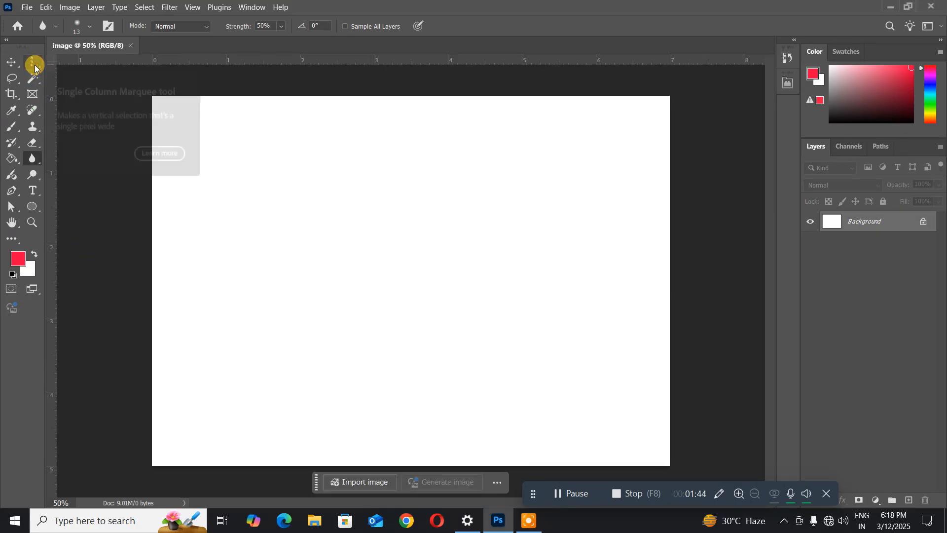
Select the Rectangular Marquee tool in place of the Single Column Marquee tool
left_click(33, 65)
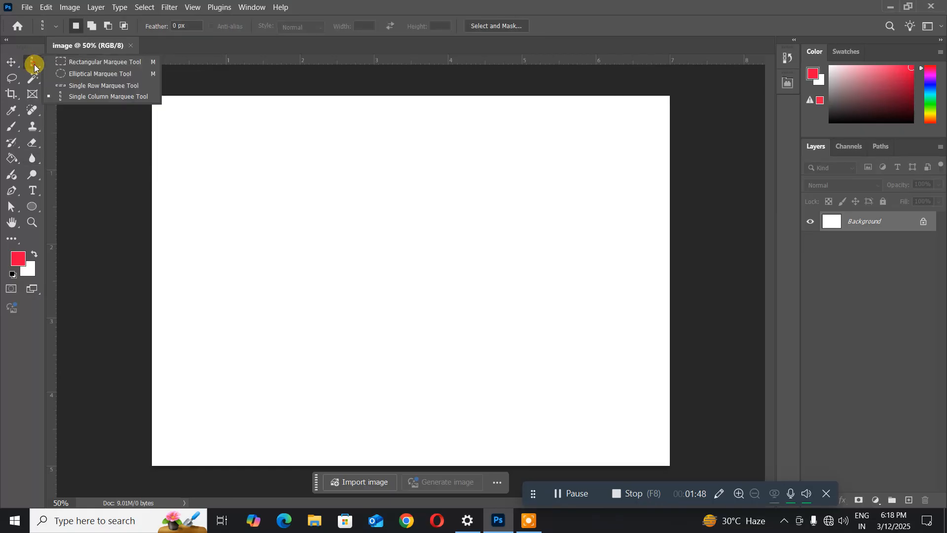
left_click(33, 67)
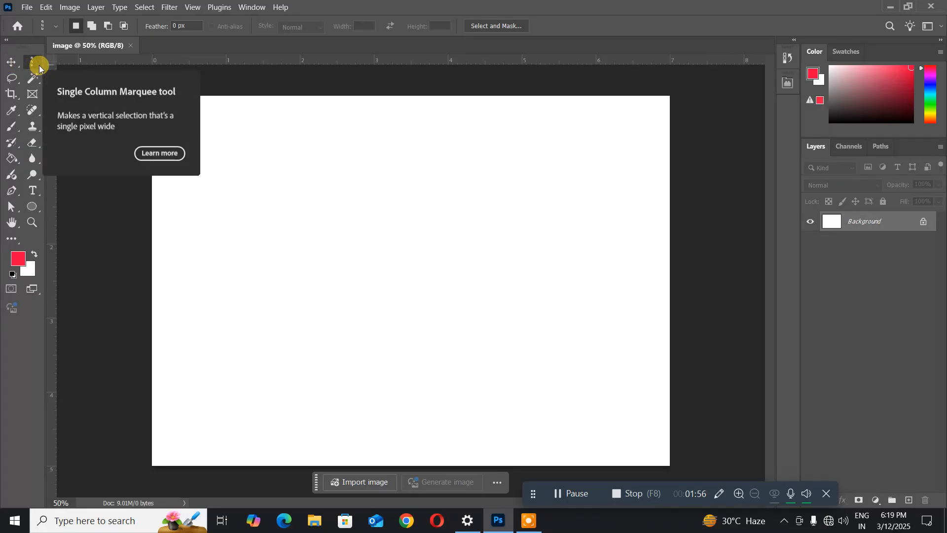
right_click(37, 67)
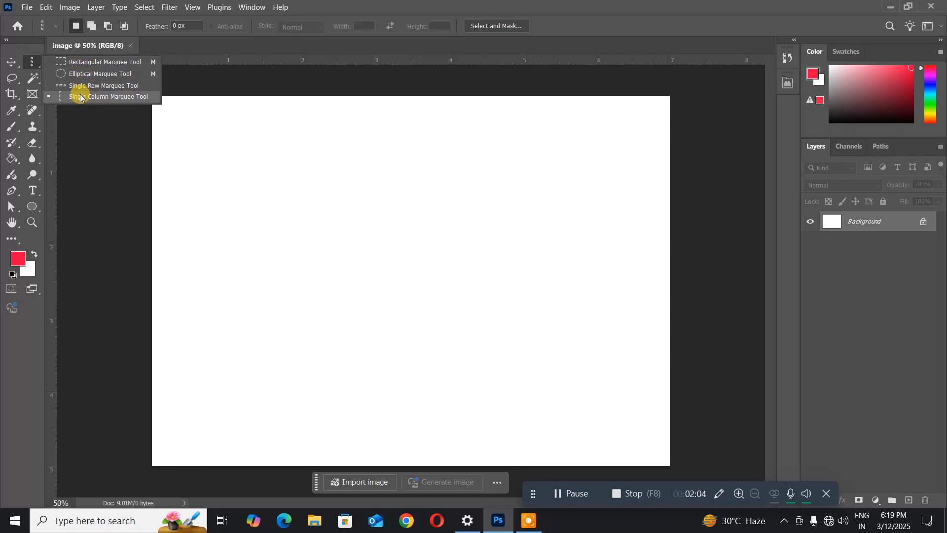
left_click(86, 62)
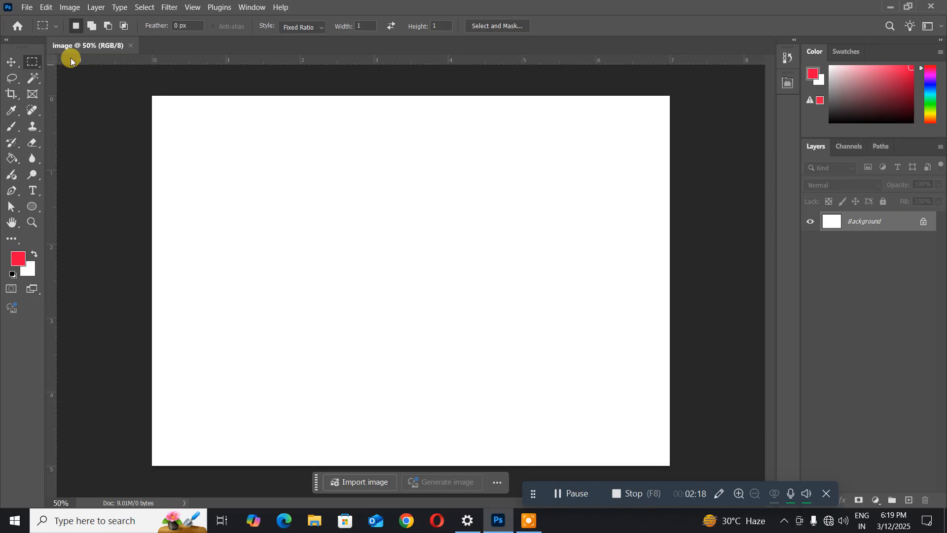
Open the landscape picture 16 from the psimages folder
left_click(27, 8)
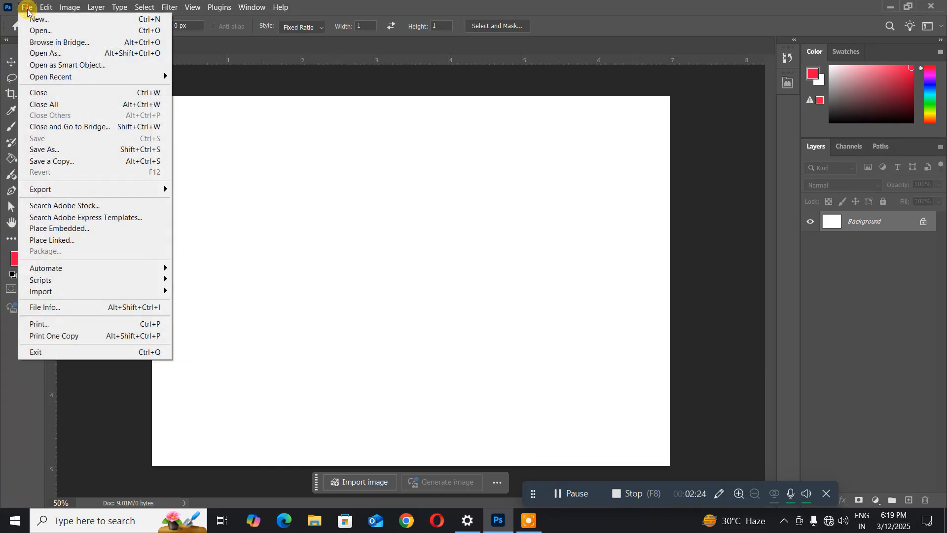
left_click(51, 36)
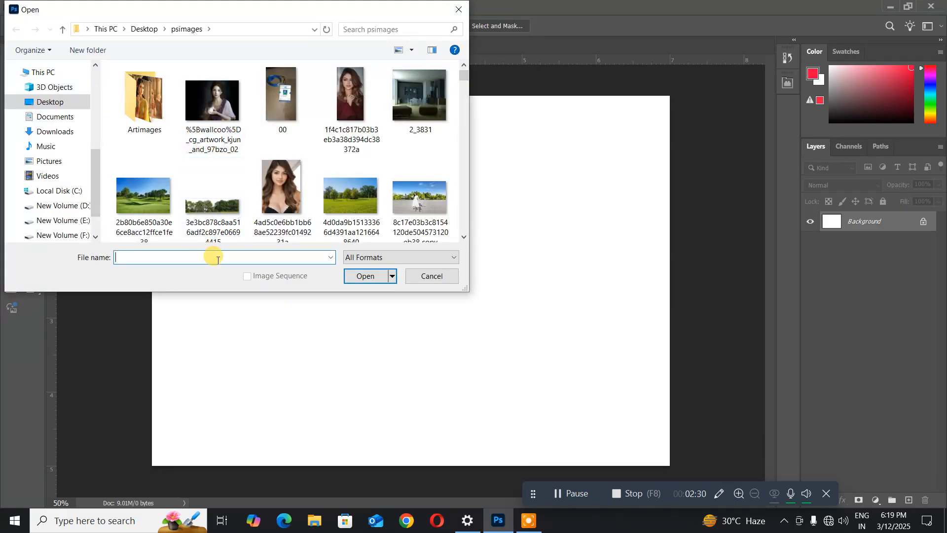
scroll(294, 176, "down", 5)
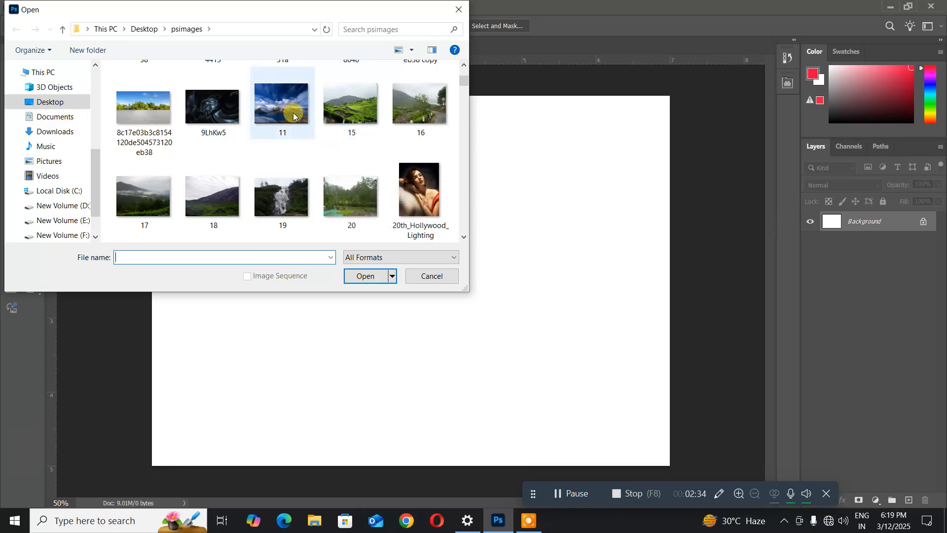
left_click(411, 114)
left_click(352, 275)
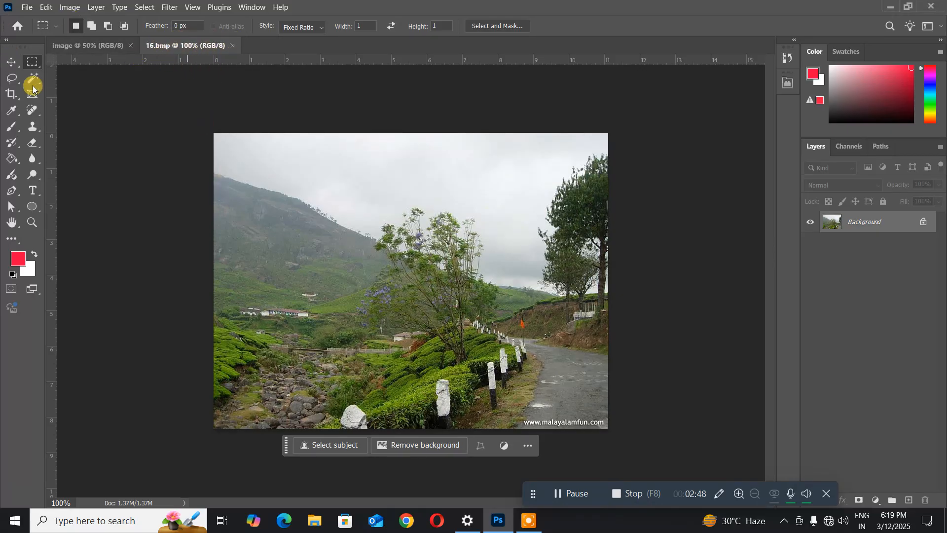
left_click(31, 62)
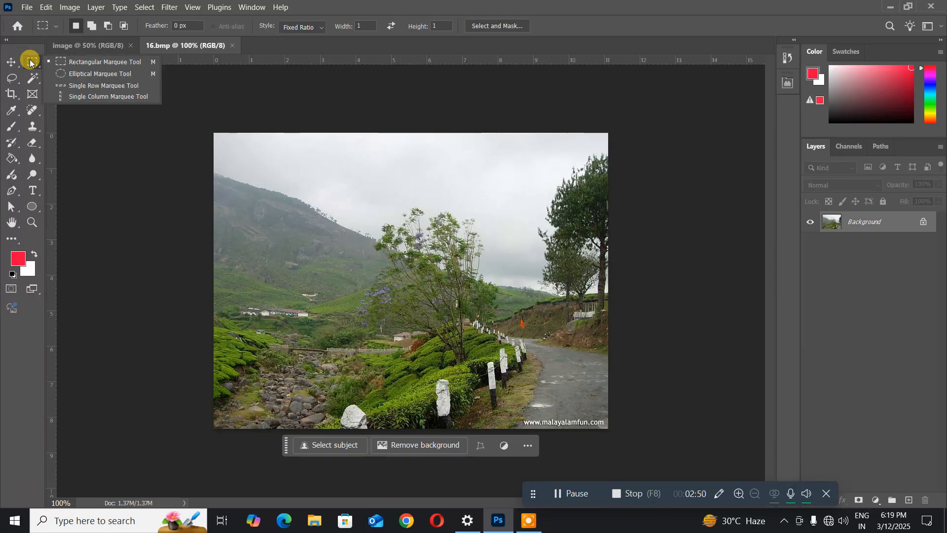
left_click(68, 62)
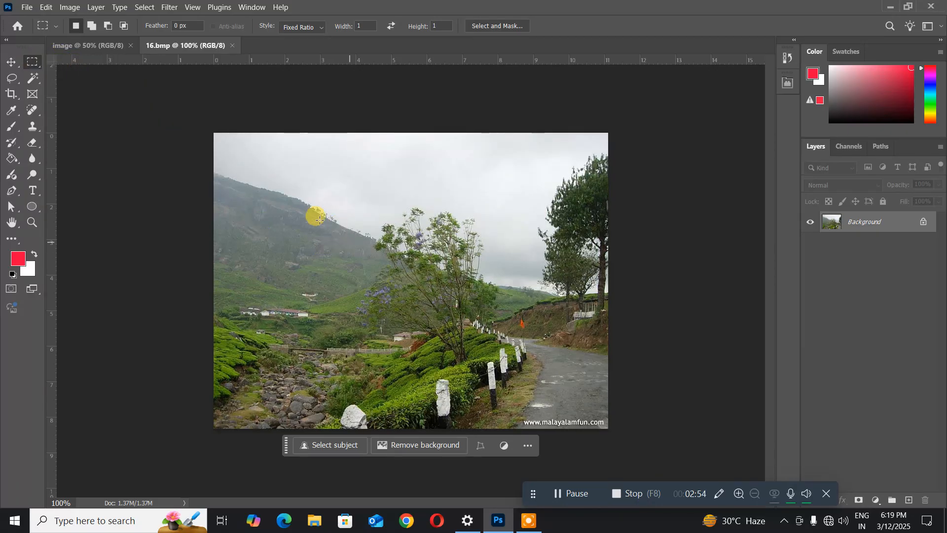
left_click(290, 193)
left_click_drag(335, 239, 465, 278)
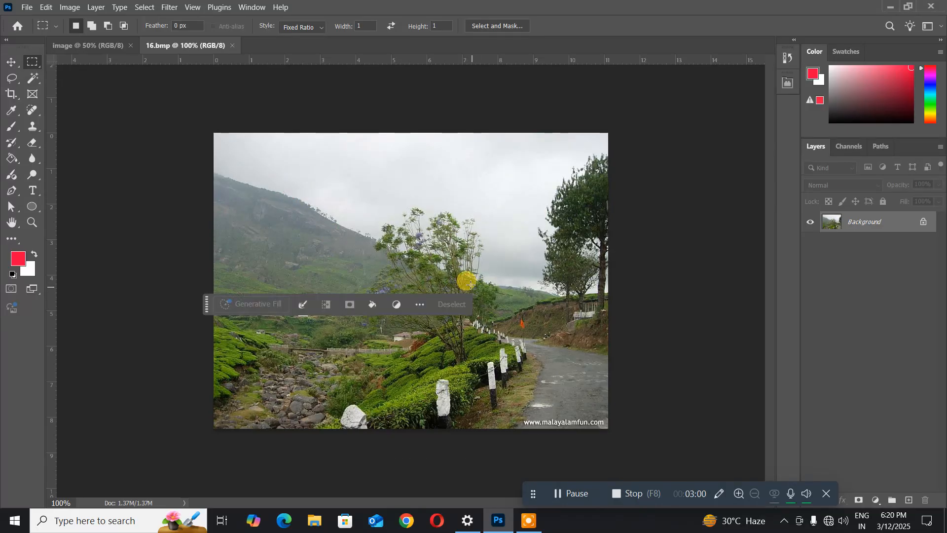
left_click(439, 278)
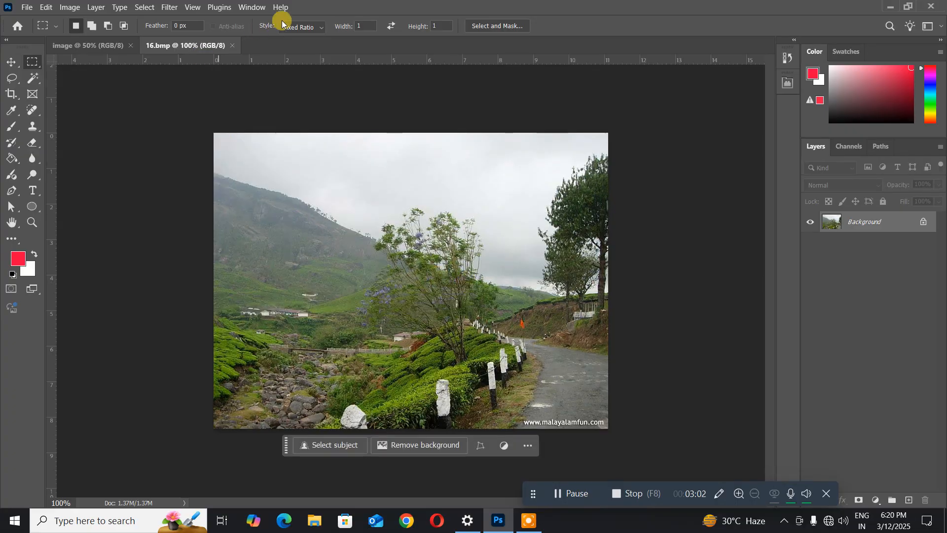
Set the marquee style to Normal and draw a large rectangular selection around the central tree and hillside in 16.bmp
left_click(302, 27)
left_click(297, 38)
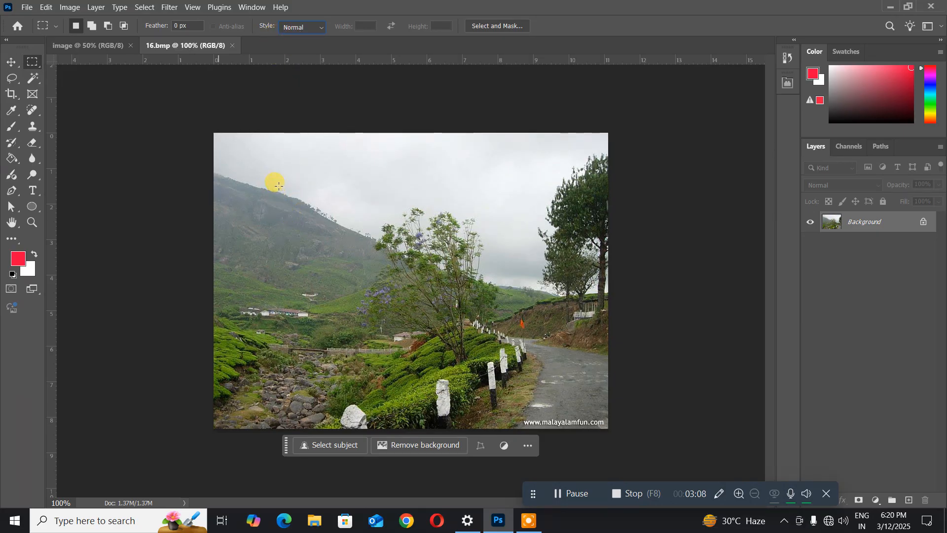
left_click_drag(263, 177, 530, 364)
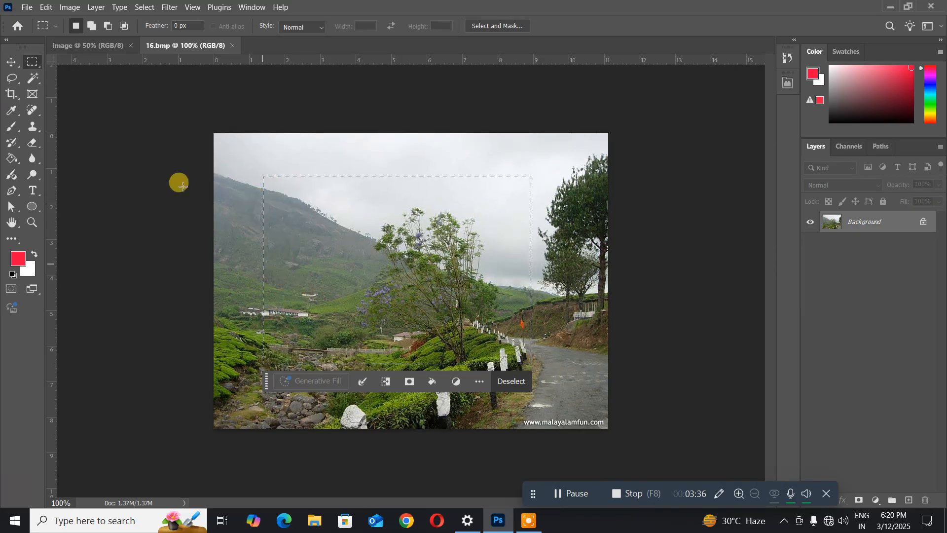
Copy the selected part of 16.bmp, paste it into the blank image document and delete the pasted layer
left_click(48, 12)
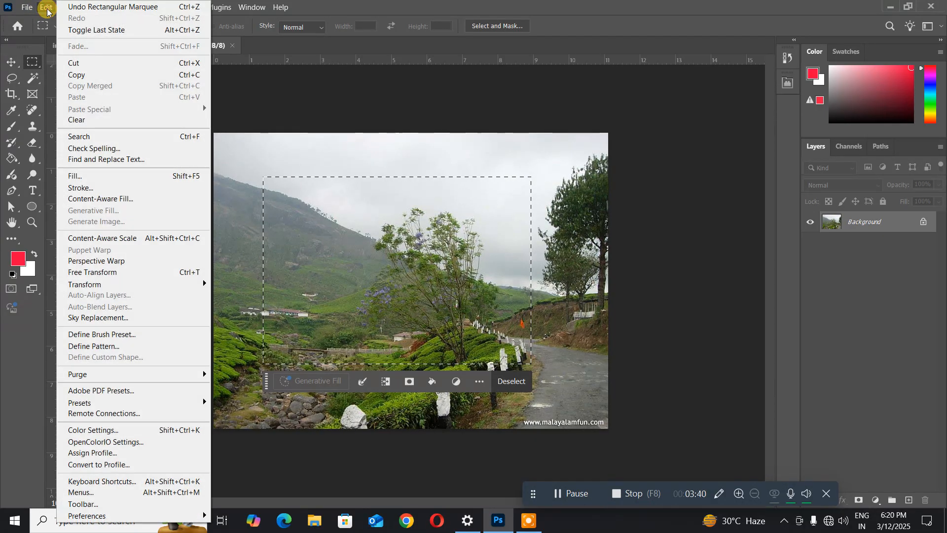
left_click(75, 77)
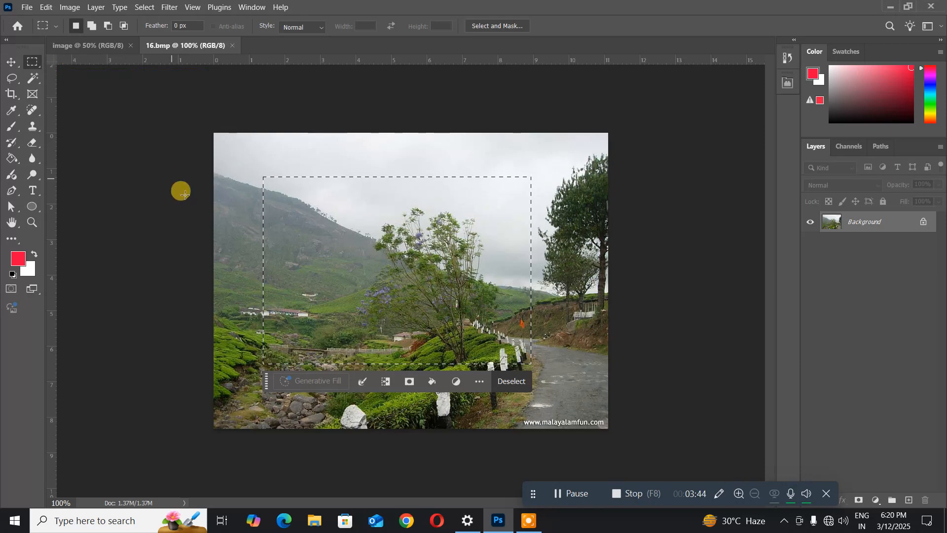
left_click(92, 46)
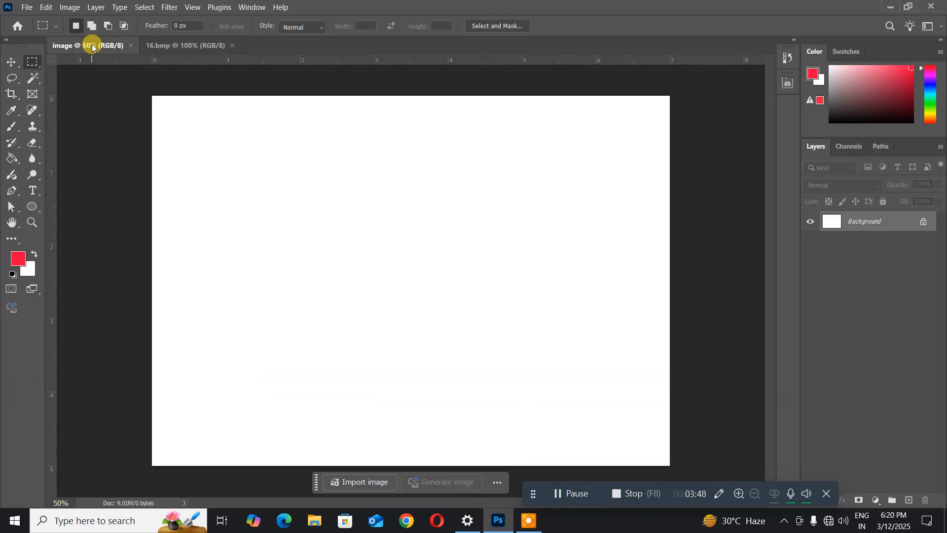
left_click(45, 8)
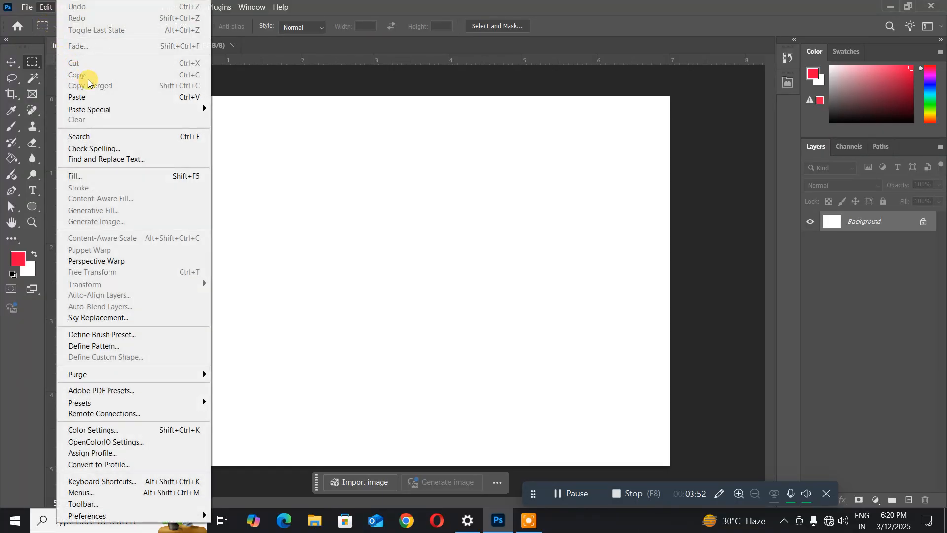
left_click(105, 97)
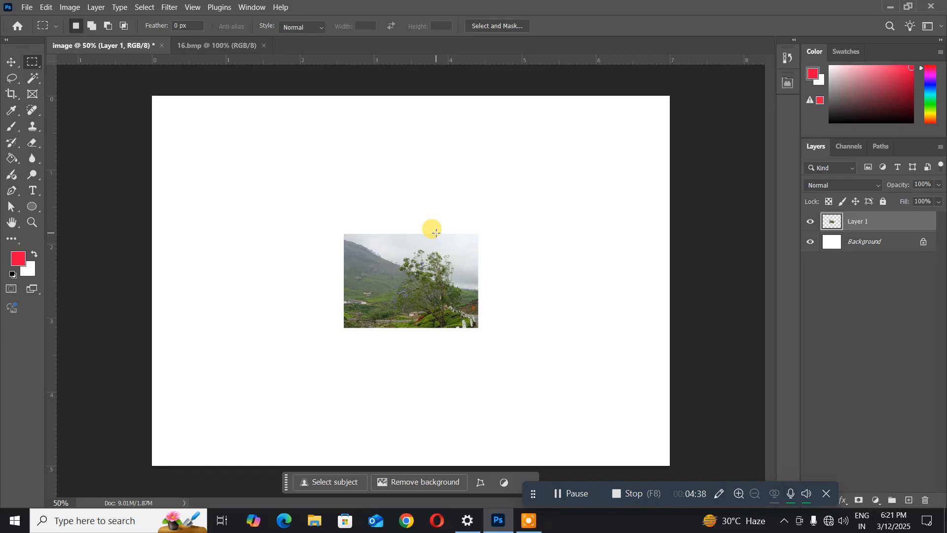
key("Delete")
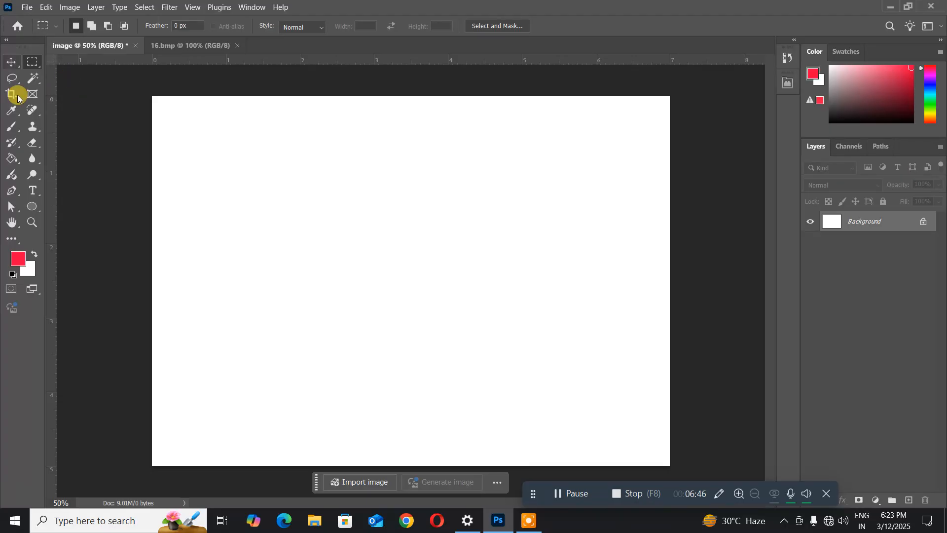
Draw a wide rectangular marquee selection with the Normal style across the upper part of the blank canvas
right_click(33, 65)
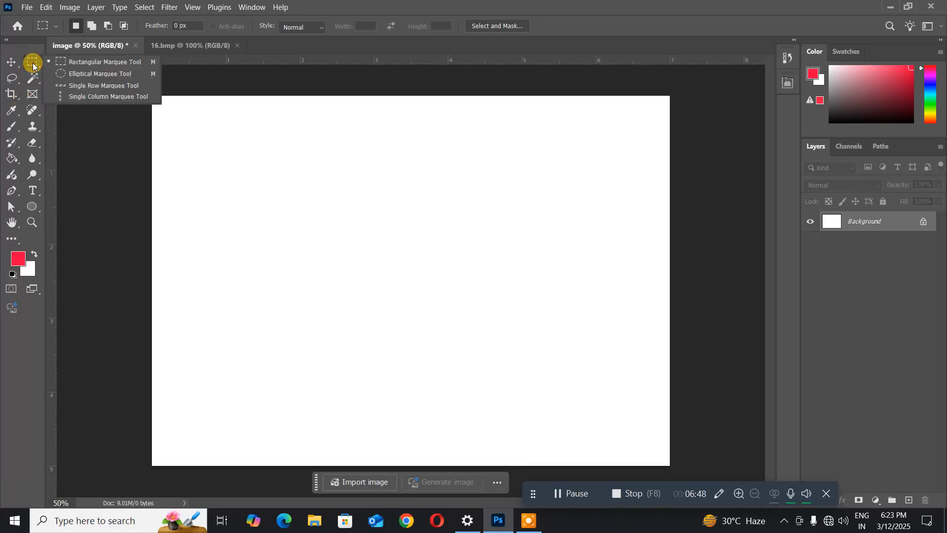
left_click(102, 64)
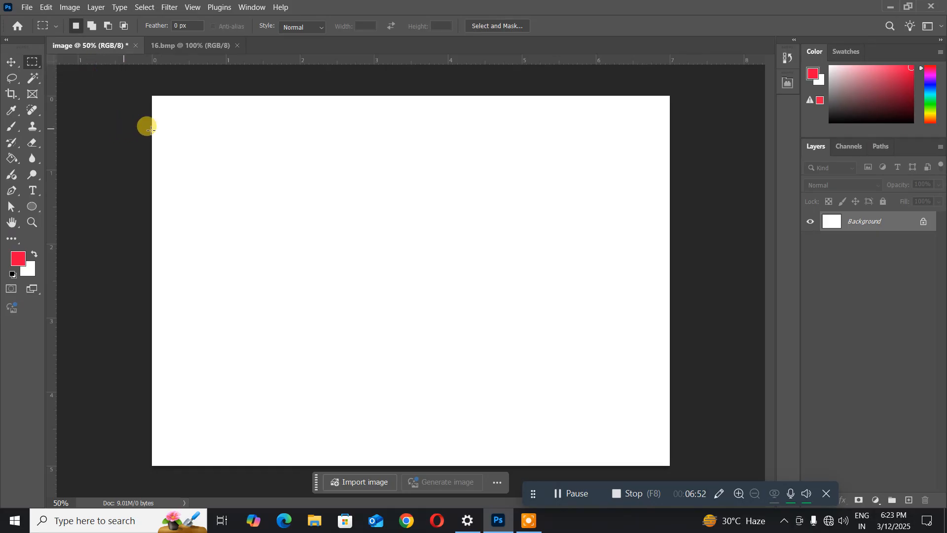
left_click(289, 31)
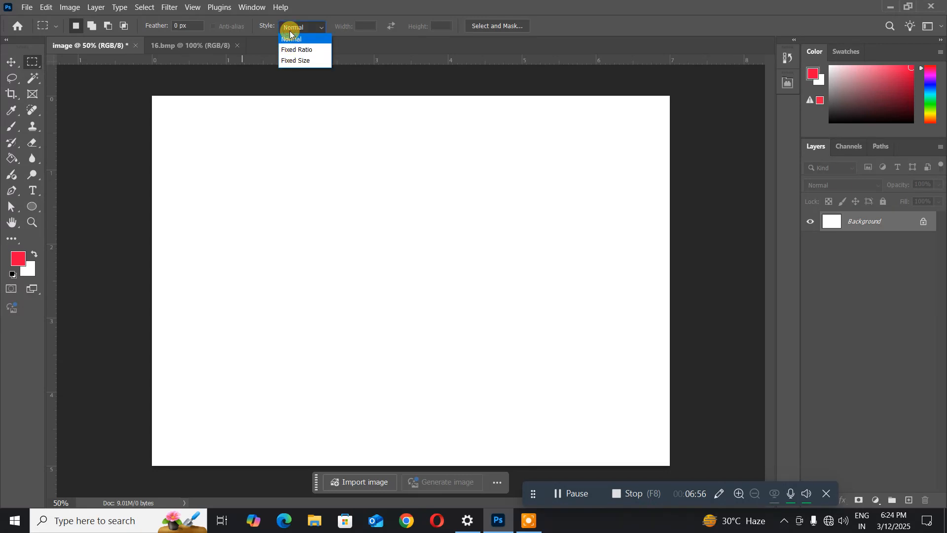
left_click(289, 30)
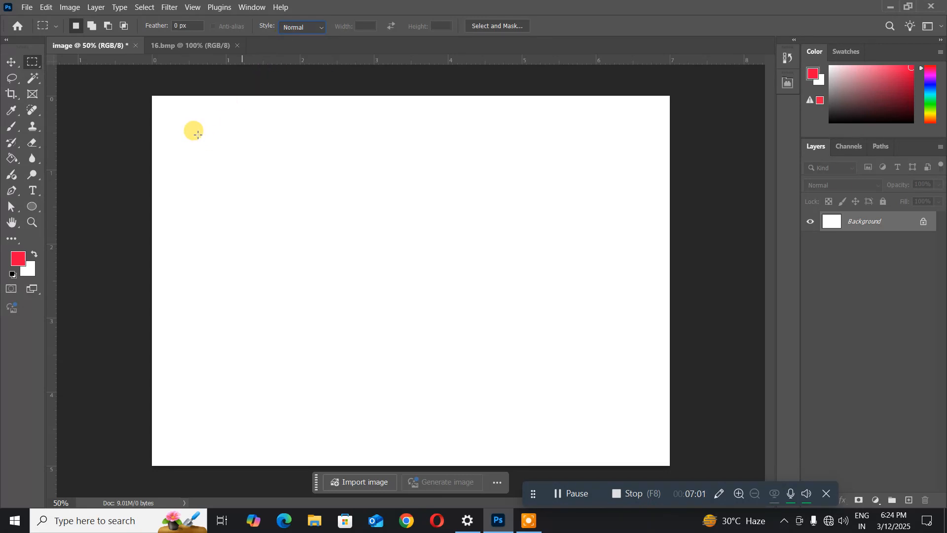
left_click_drag(198, 134, 595, 207)
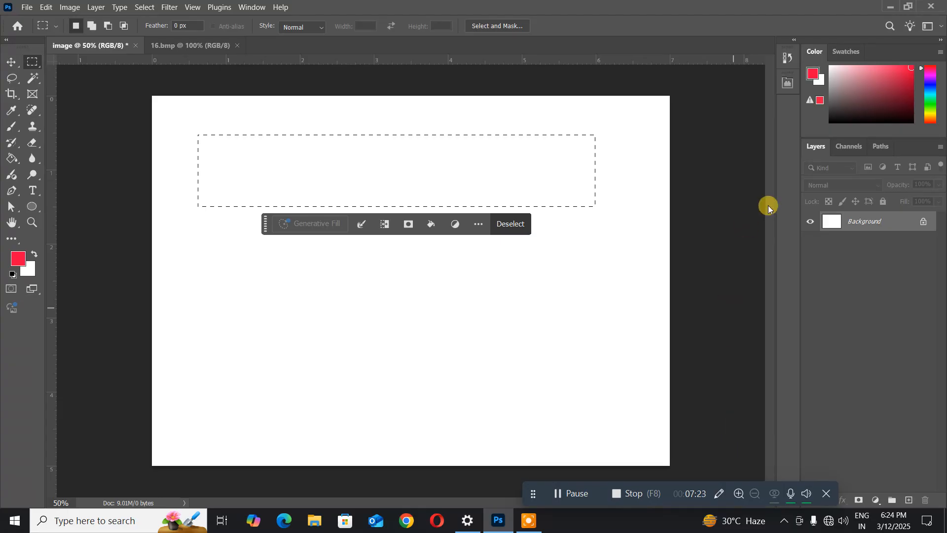
Create a new empty layer above the Background, keeping the default name, Normal mode and 100% opacity
left_click(909, 501)
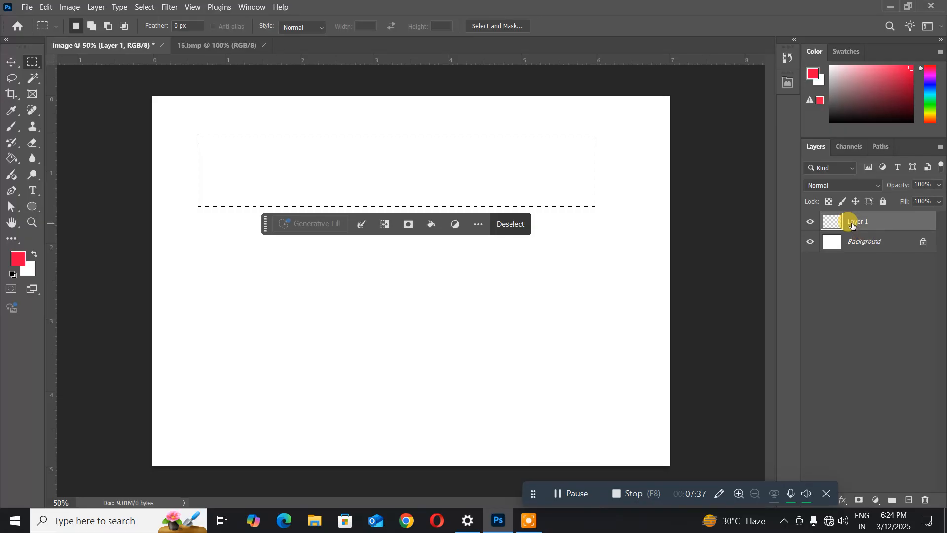
key("Delete")
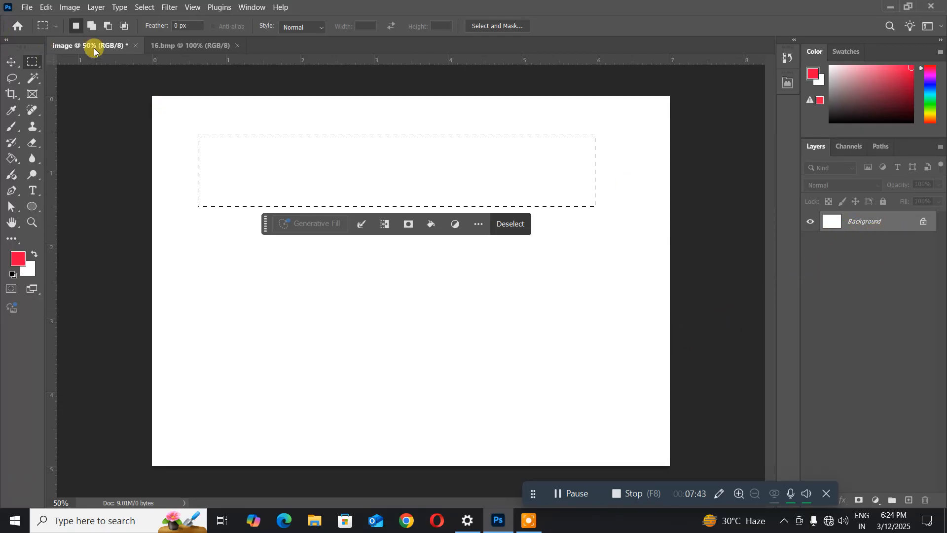
left_click(91, 8)
mouse_move(102, 19)
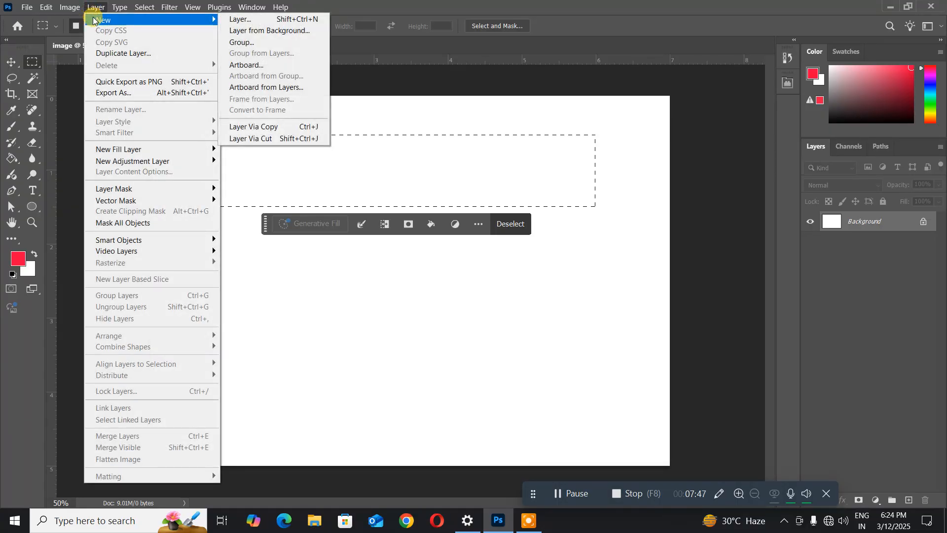
left_click(225, 18)
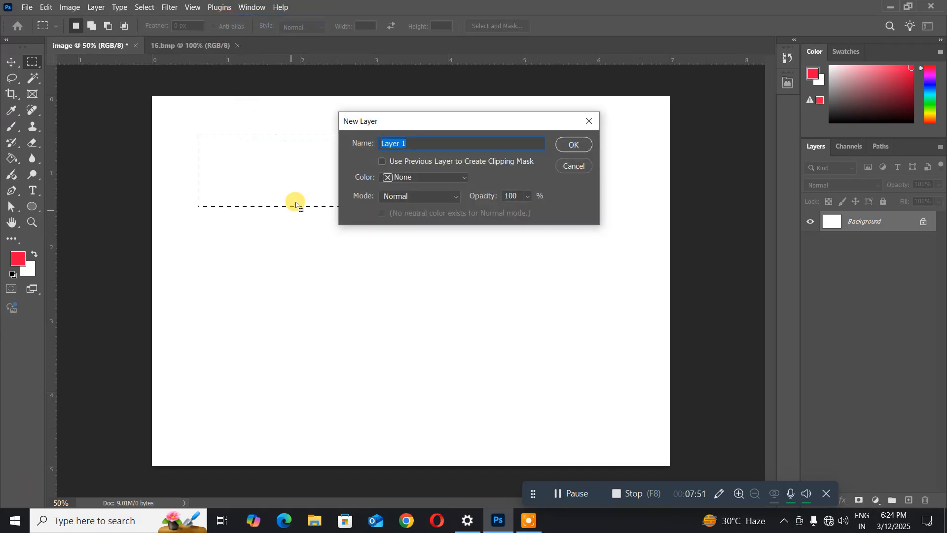
left_click(577, 144)
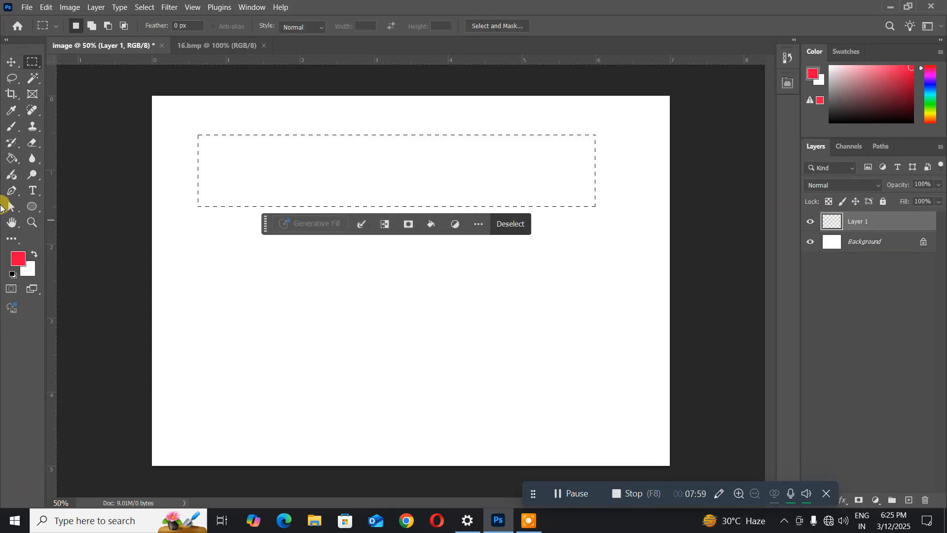
Set the foreground color to orange f78806
left_click(19, 257)
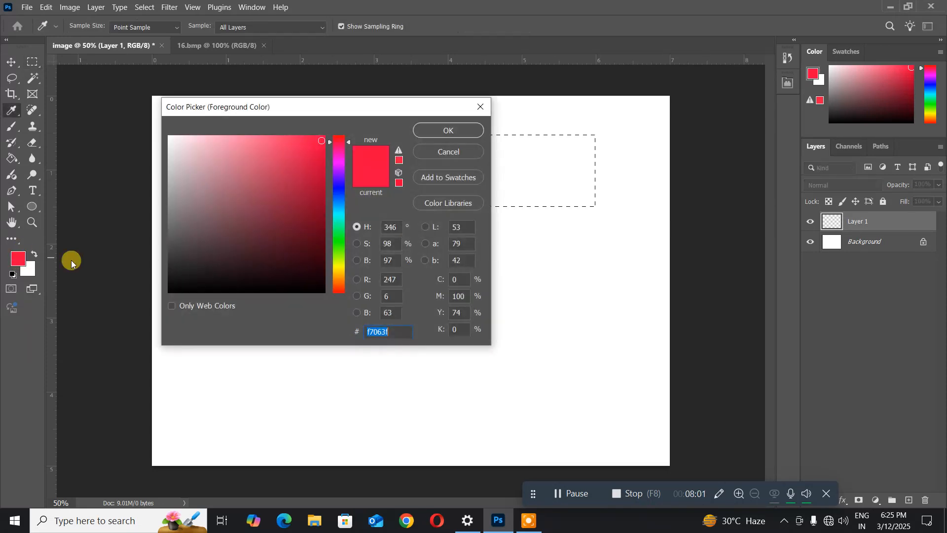
left_click(338, 279)
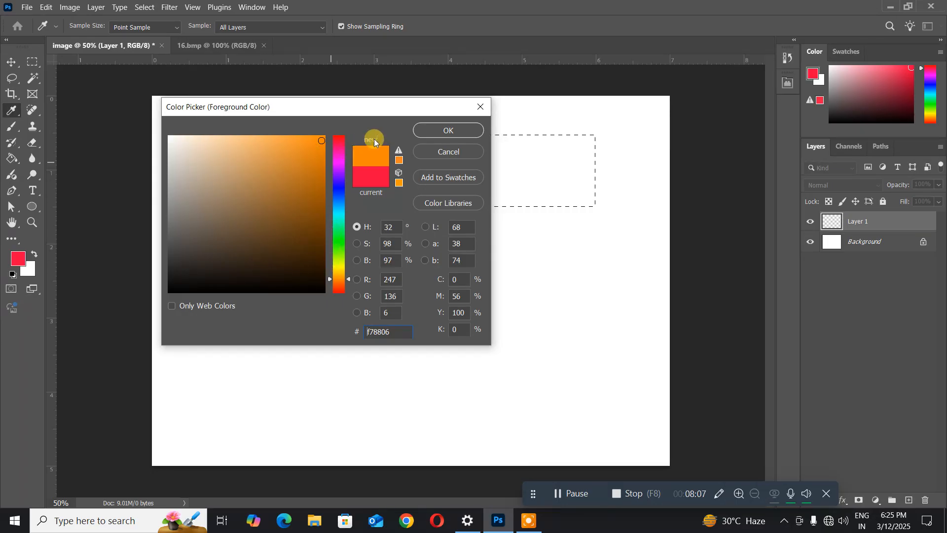
left_click(437, 134)
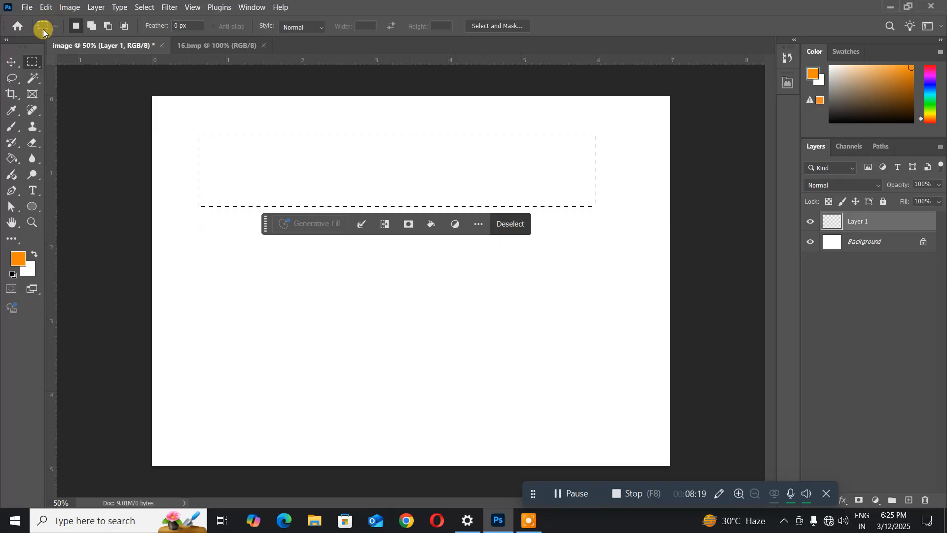
Fill the rectangular selection on Layer 1 with the orange foreground color in Normal mode at 100% opacity
left_click(48, 10)
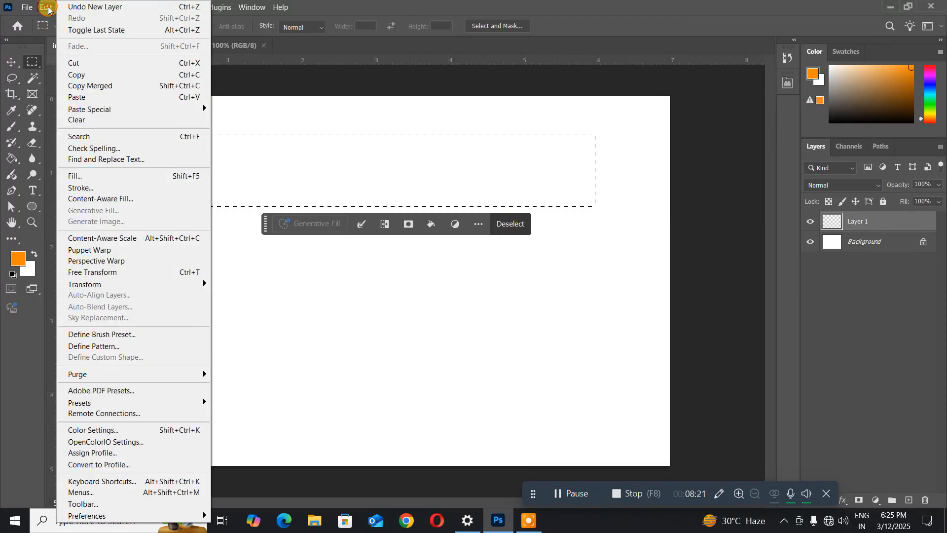
left_click(90, 178)
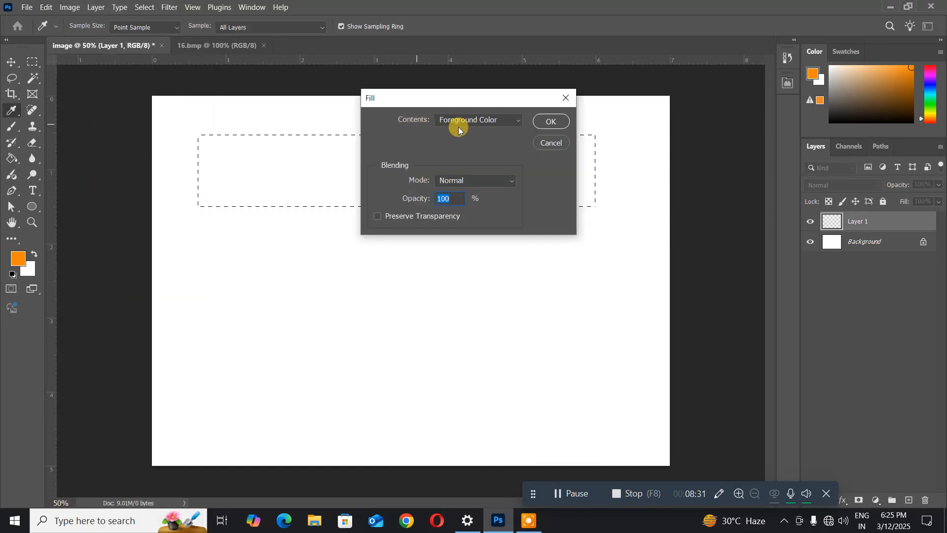
left_click(474, 121)
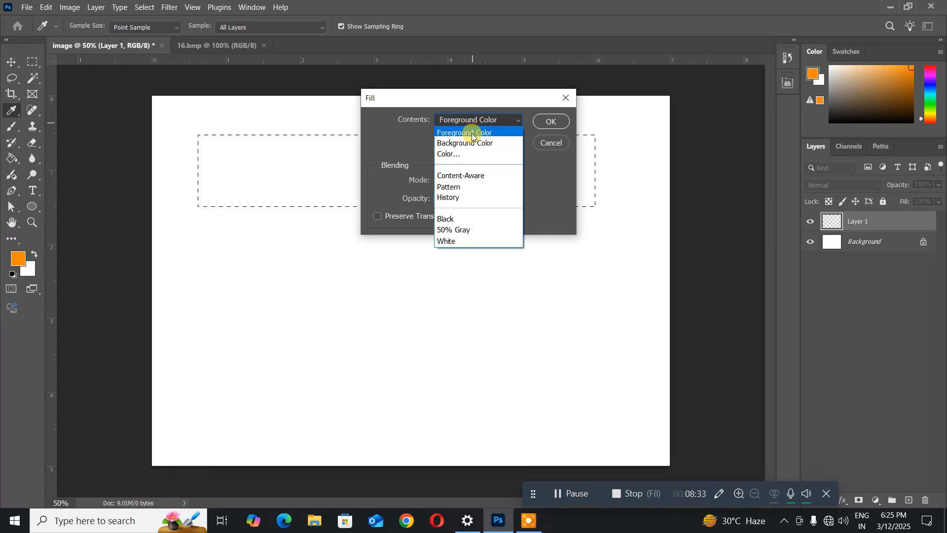
left_click(472, 136)
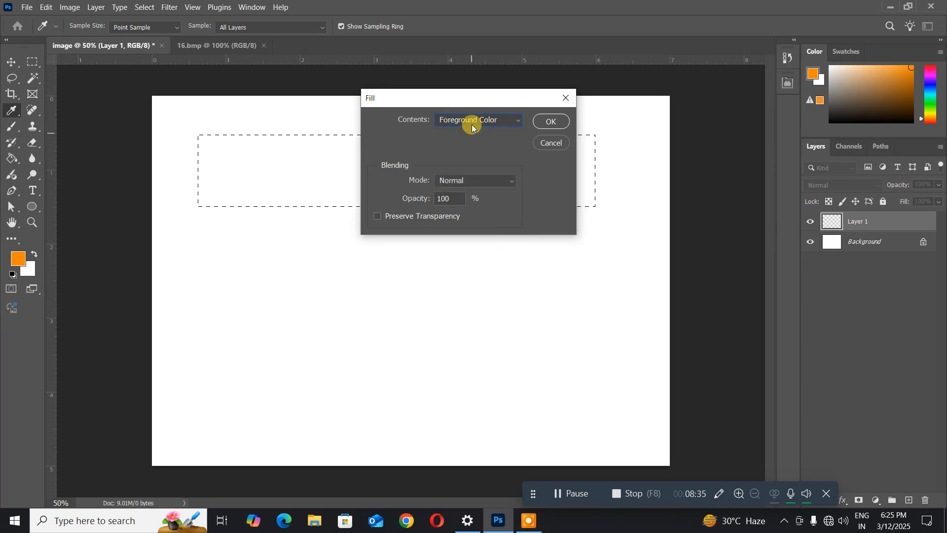
left_click(469, 119)
left_click(469, 120)
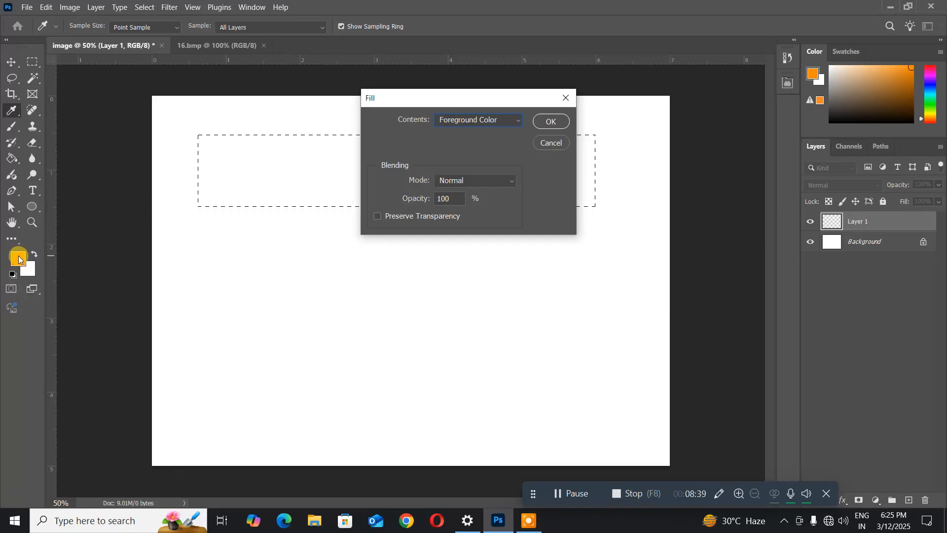
left_click(552, 121)
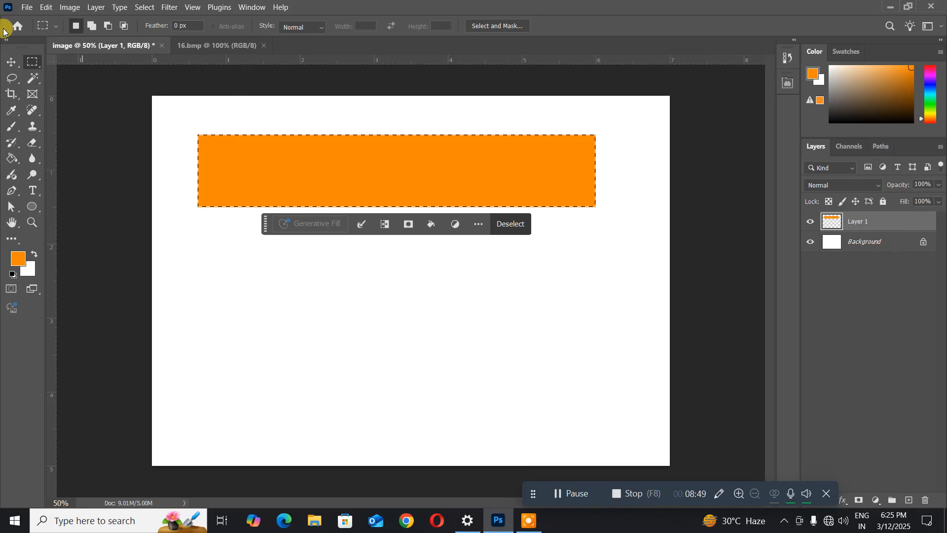
Create another empty layer above Layer 1, keeping the default name, Normal mode and 100% opacity
left_click(94, 8)
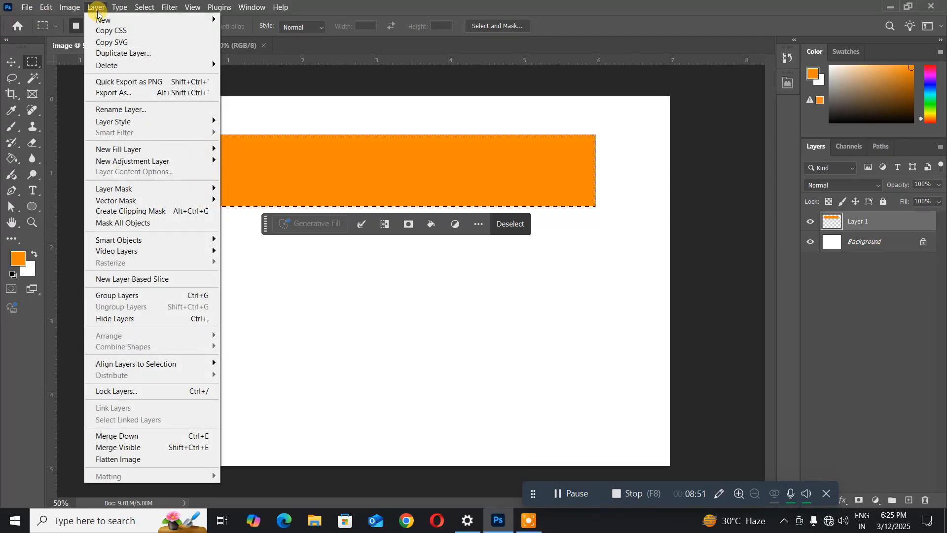
mouse_move(97, 20)
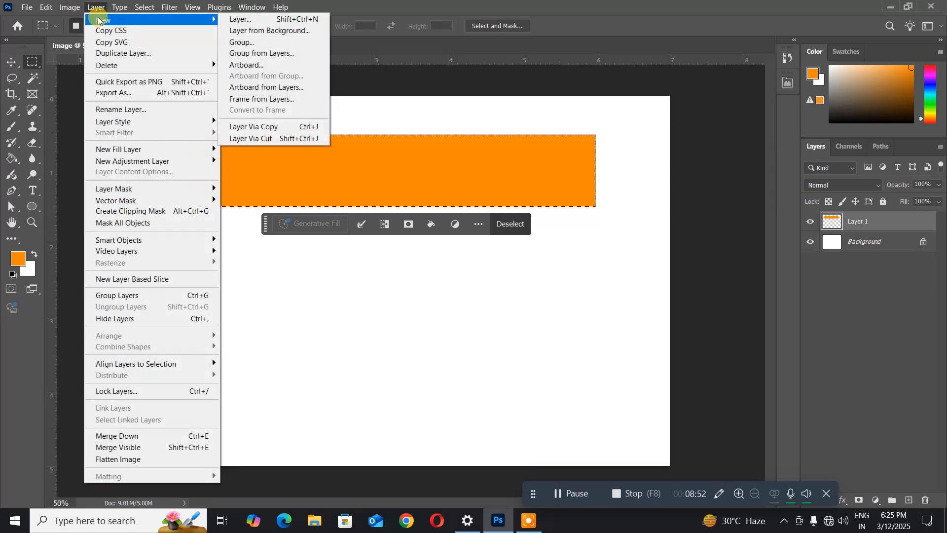
left_click(232, 20)
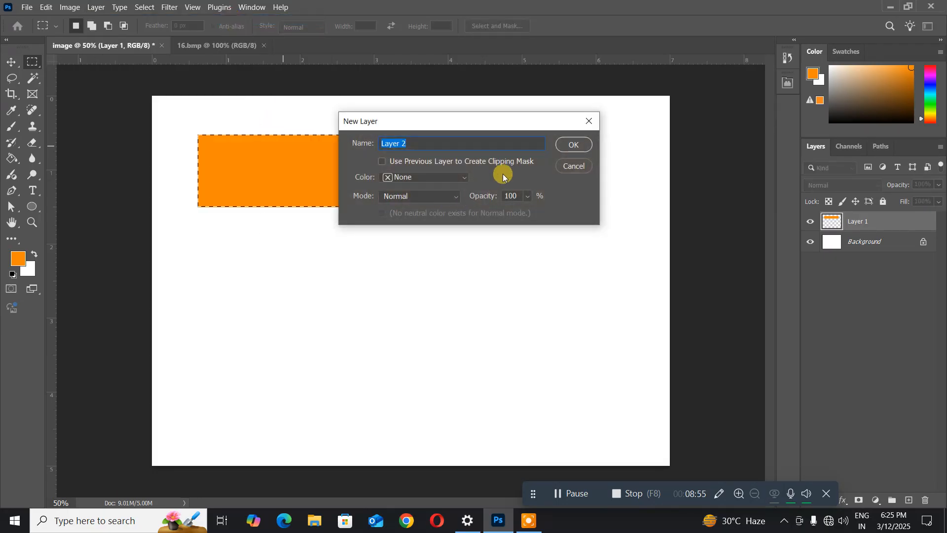
left_click(573, 144)
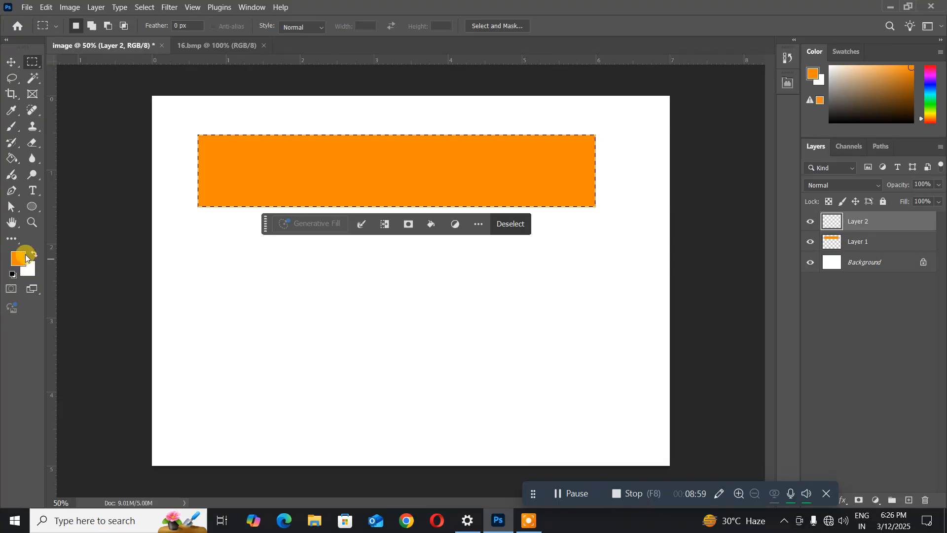
Set the foreground color to light gray d2d0cf
left_click(18, 260)
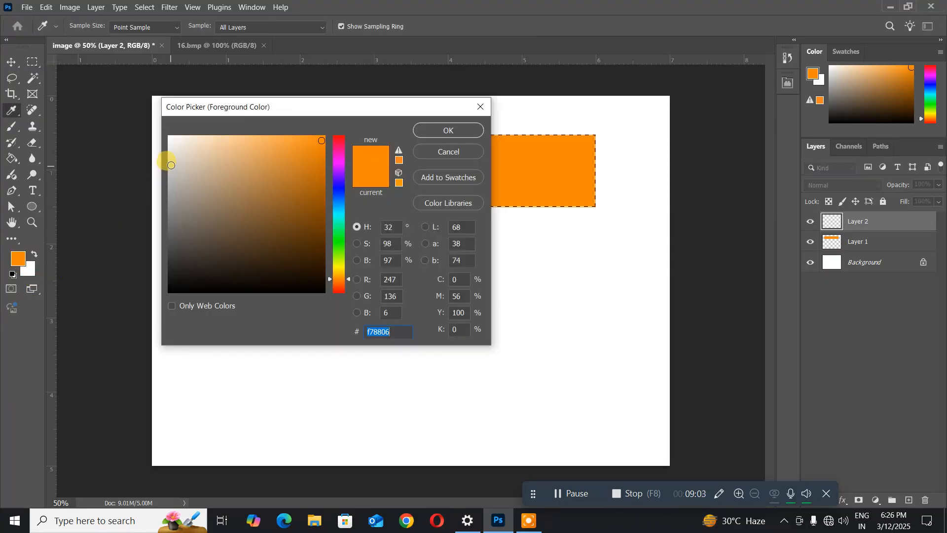
left_click(170, 164)
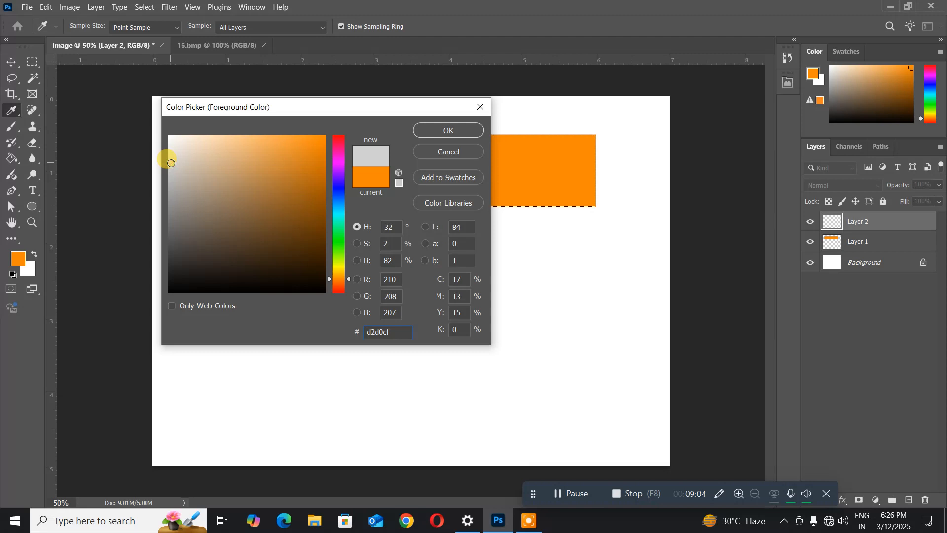
left_click(475, 133)
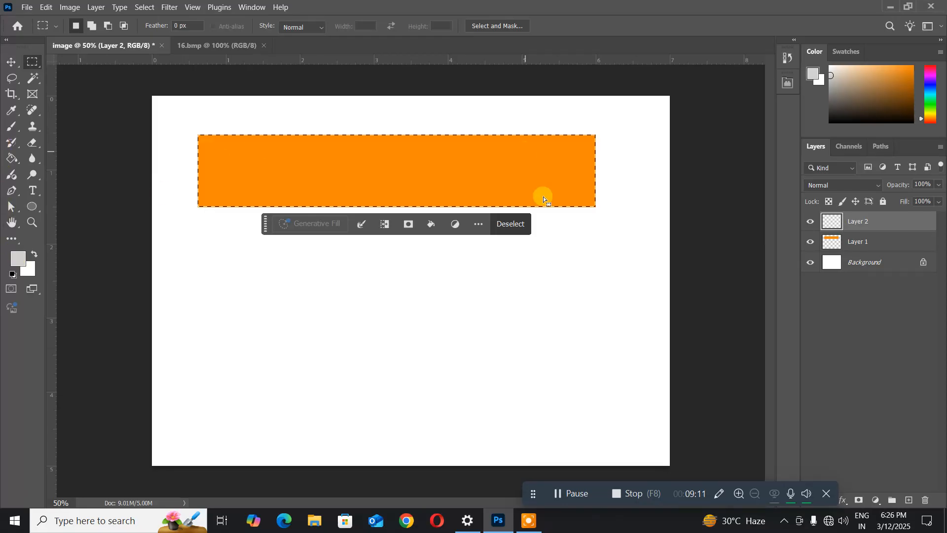
Fill the same selection on Layer 2 with the light gray foreground color in Normal mode at 100% opacity
left_click(46, 6)
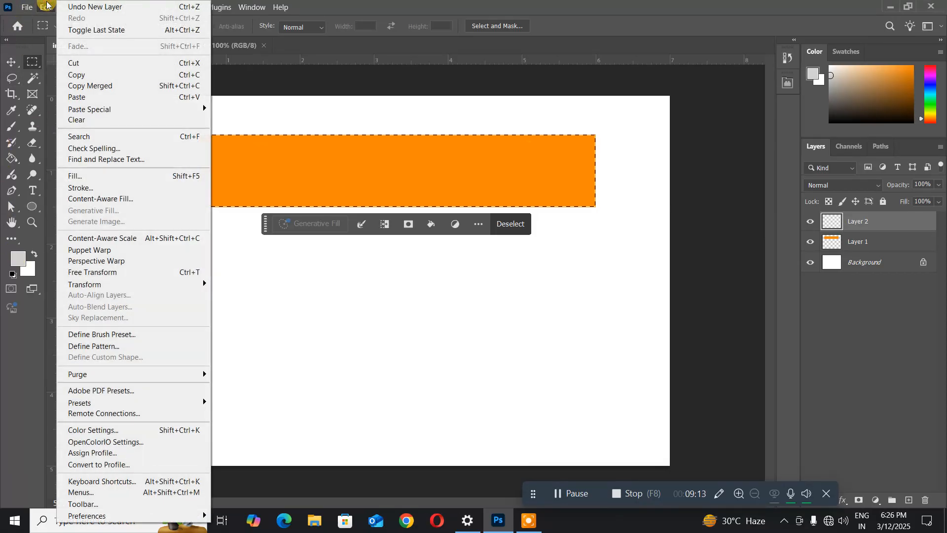
left_click(69, 177)
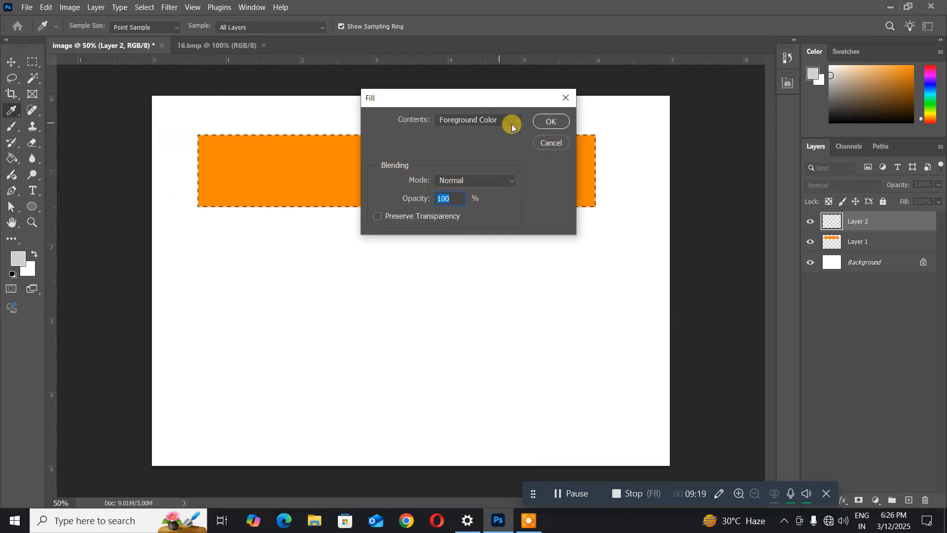
left_click(566, 127)
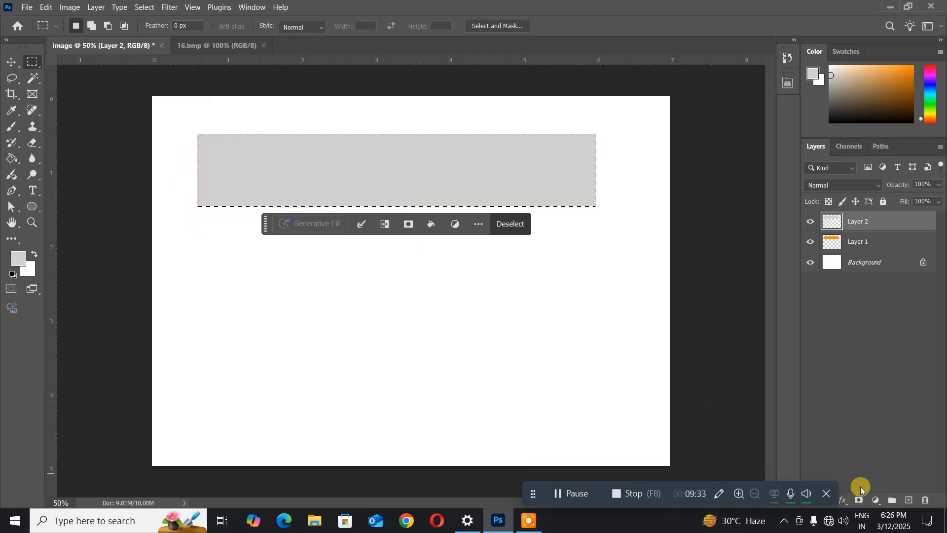
Add a third empty layer above Layer 2 and set the foreground color to dark green 06680d
left_click(908, 501)
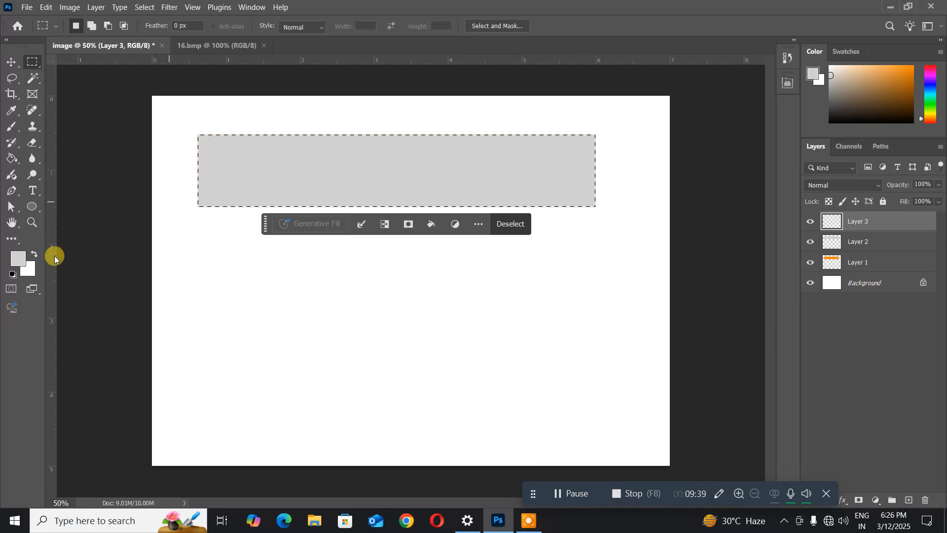
left_click(19, 258)
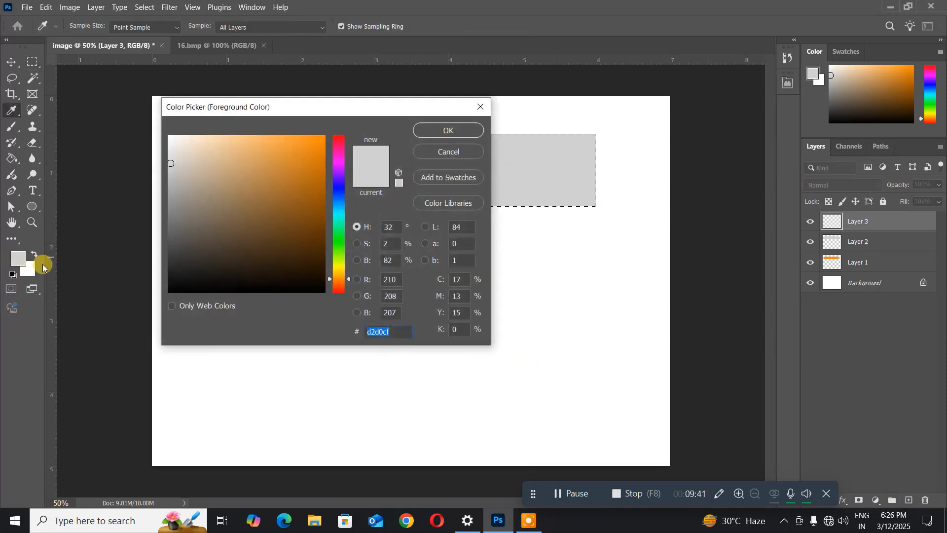
left_click(329, 239)
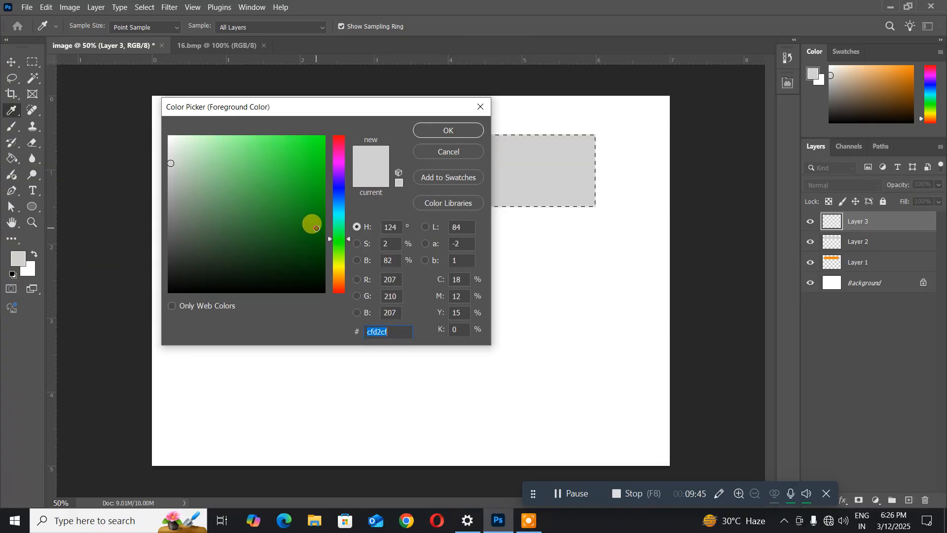
left_click(322, 226)
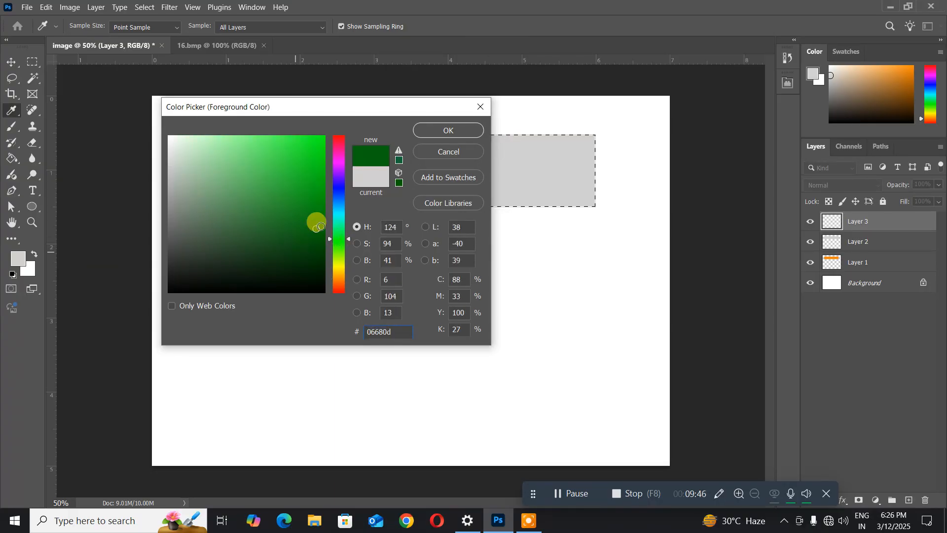
left_click(450, 131)
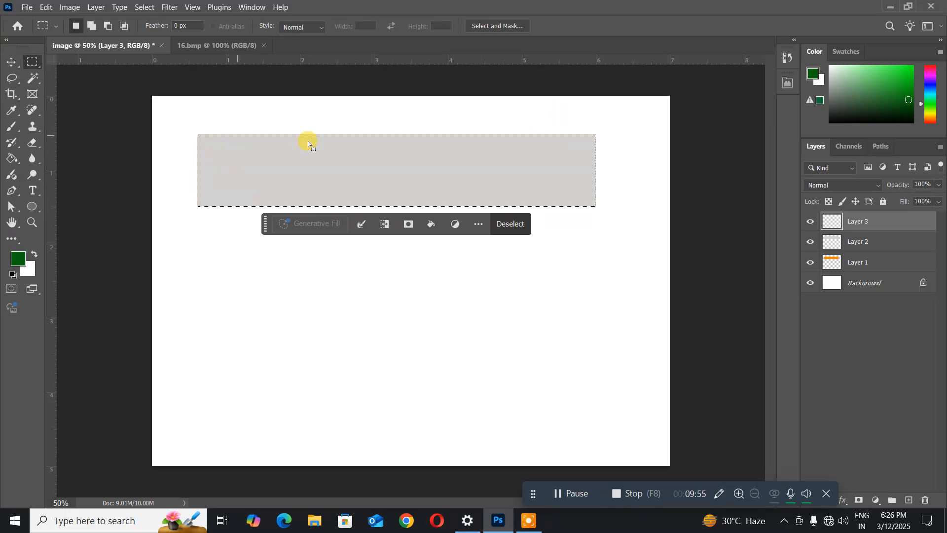
Fill the selection on Layer 3 with the dark green foreground color at 100% opacity, and deselect it
left_click(45, 8)
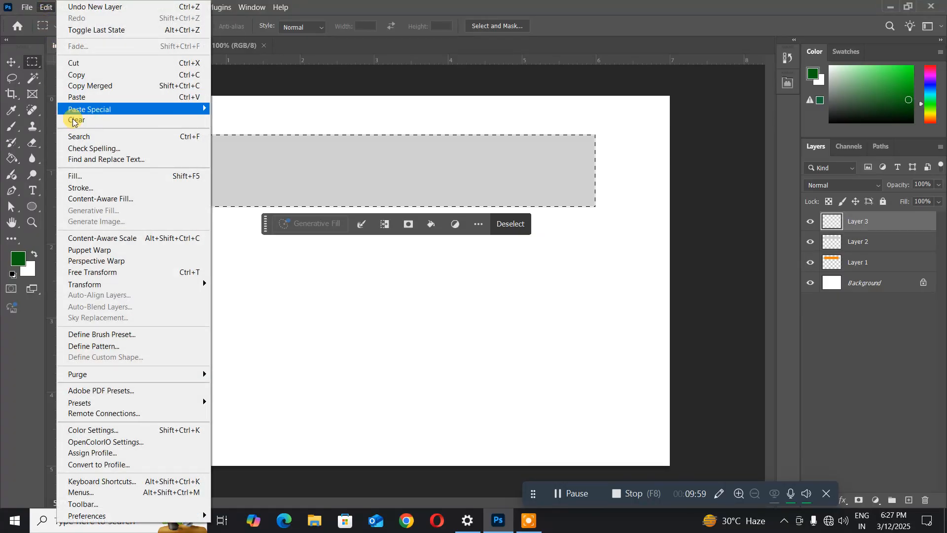
left_click(79, 176)
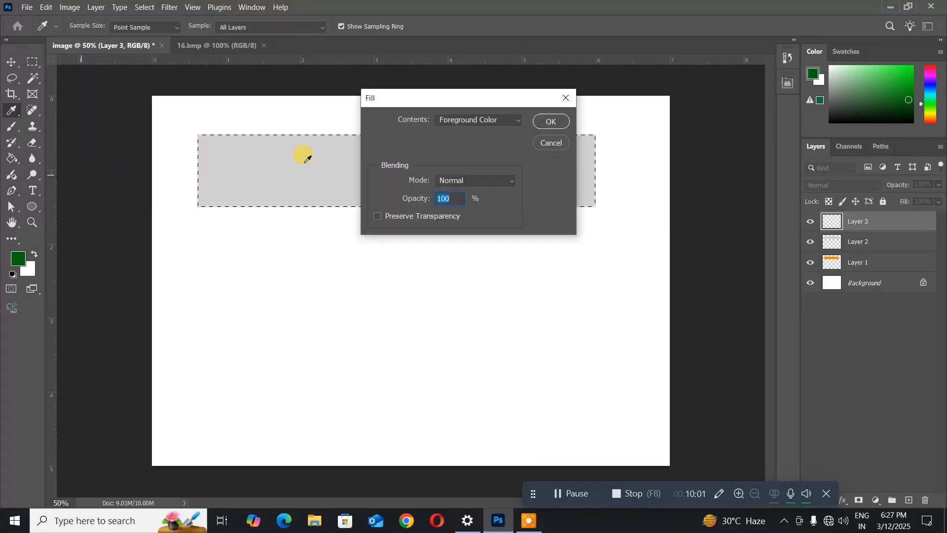
left_click(552, 121)
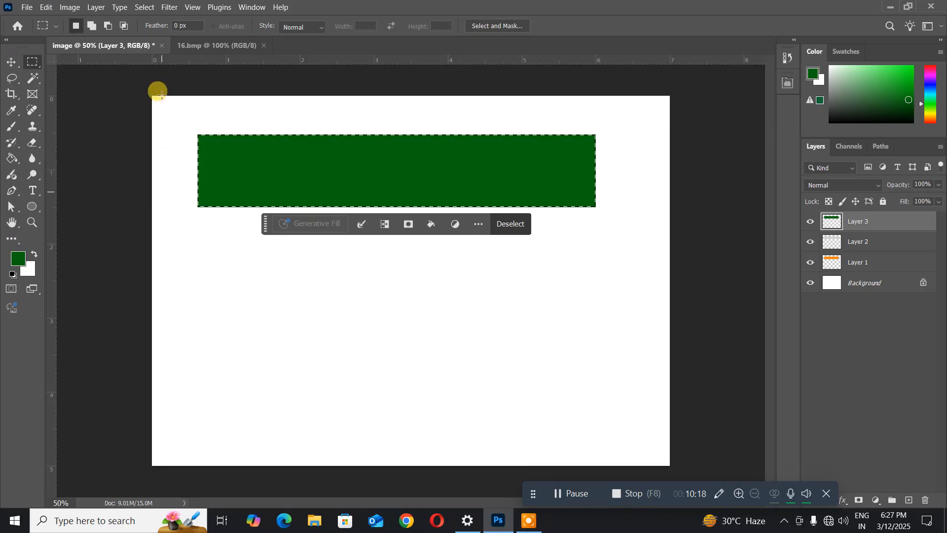
left_click(153, 10)
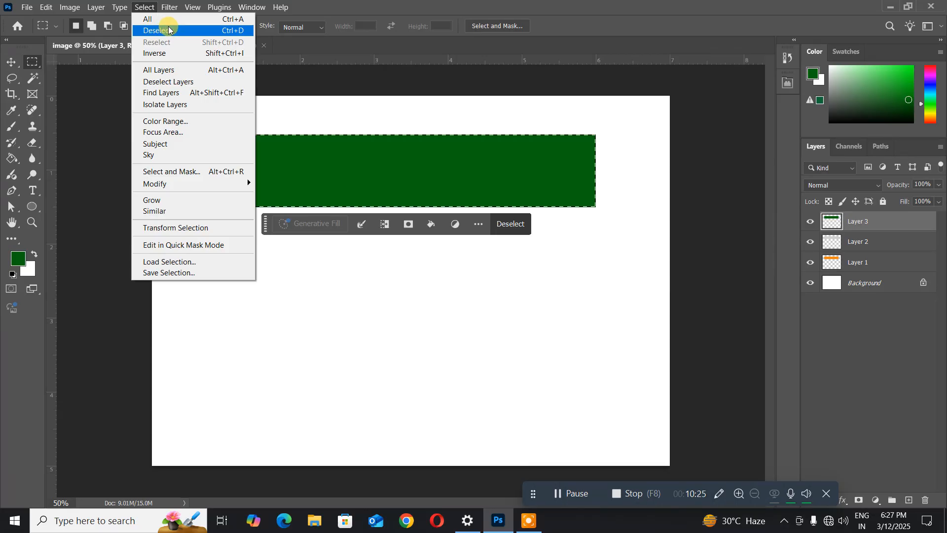
left_click(205, 33)
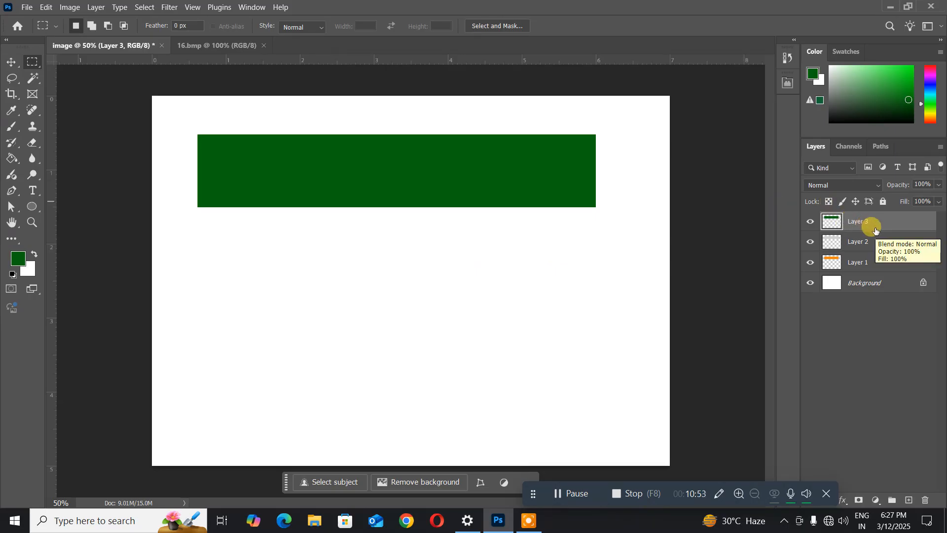
Use the Move tool to nudge the green bar on Layer 3 straight down until its upper edge sits at about 1 on the vertical ruler
left_click(10, 63)
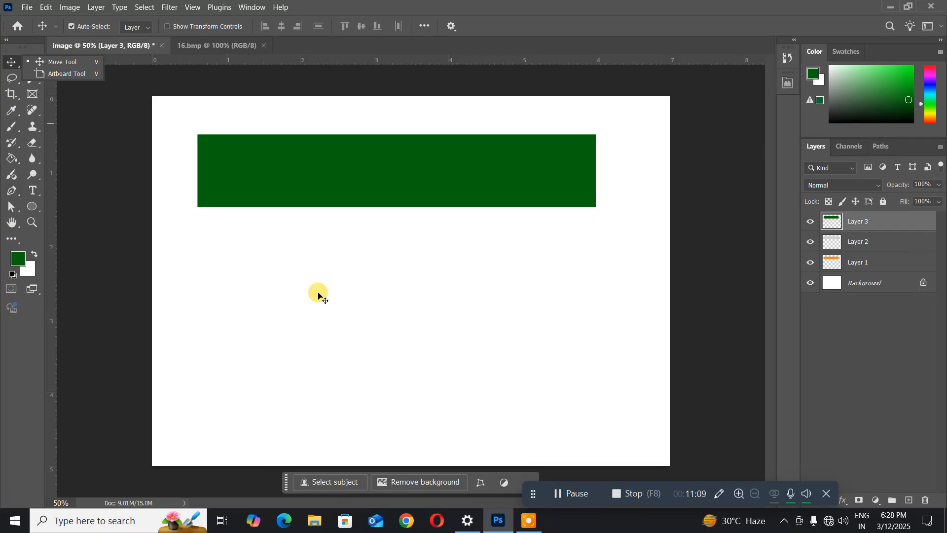
left_click(58, 62)
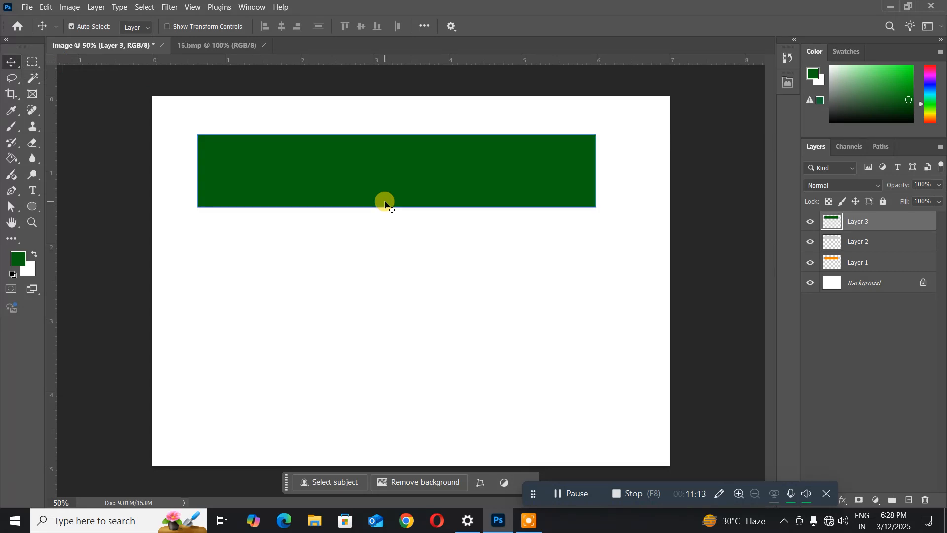
key("Down")
key("Down")
key("Down")
key("Down")
key("Down")
key("Down")
key("Down")
key("Down")
key("Down")
key("Down")
key("Down")
key("Down")
key("Down")
key("Down")
key("Down")
key("Down")
key("Down")
key("Down")
key("Down")
key("Down")
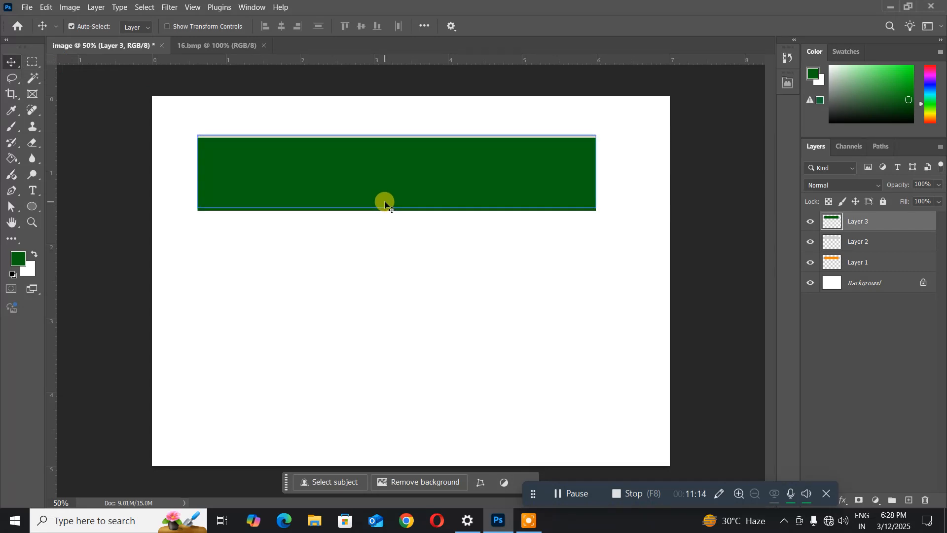
key("Down")
key("Down")
key("Down")
key("Down")
key("Down")
key("Down")
key("Down")
key("Down")
key("Down")
key("Down")
key("Down")
key("Down")
key("Down")
key("Down")
key("Down")
key("Down")
key("Down")
key("Down")
key("Down")
key("Down")
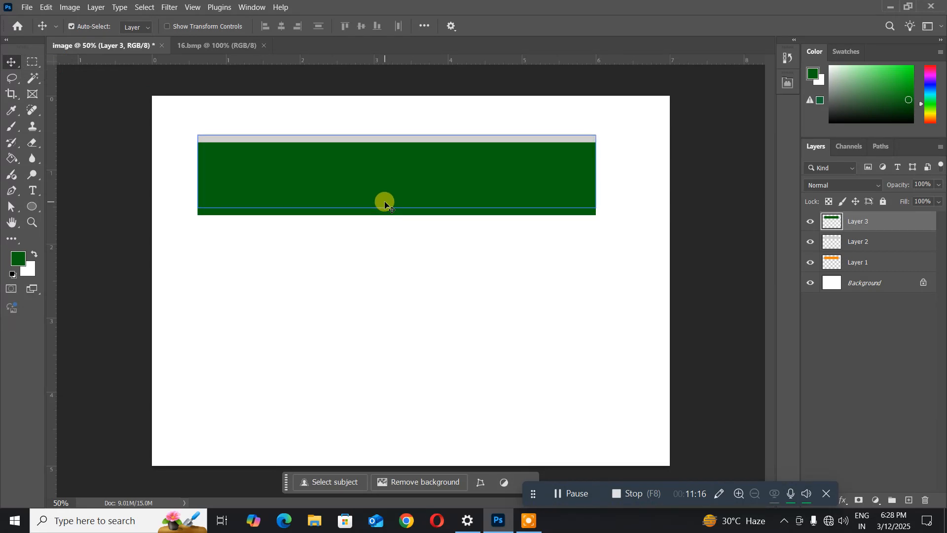
key("Down")
key("Down")
key("Down")
key("Down")
key("Down")
key("Down")
key("Down")
key("Down")
key("Down")
key("Down")
key("Down")
key("Down")
key("Down")
key("Down")
key("Down")
key("Down")
key("Down")
key("Down")
key("Down")
key("Down")
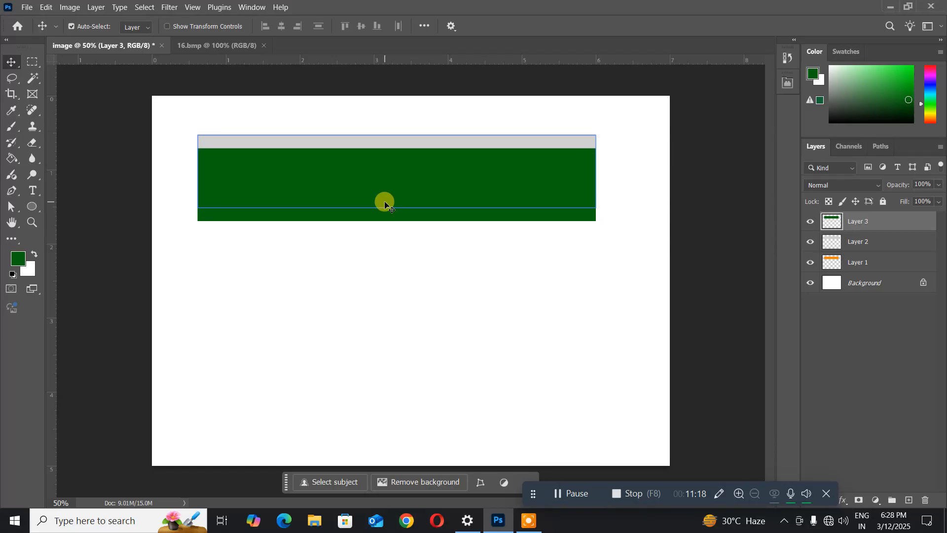
key("Down")
key("Down")
key("Down")
key("Down")
key("Down")
key("Down")
key("Down")
key("Down")
key("Down")
key("Down")
key("Down")
key("Down")
key("Down")
key("Down")
key("Down")
key("Down")
key("Down")
key("Down")
key("Down")
key("Down")
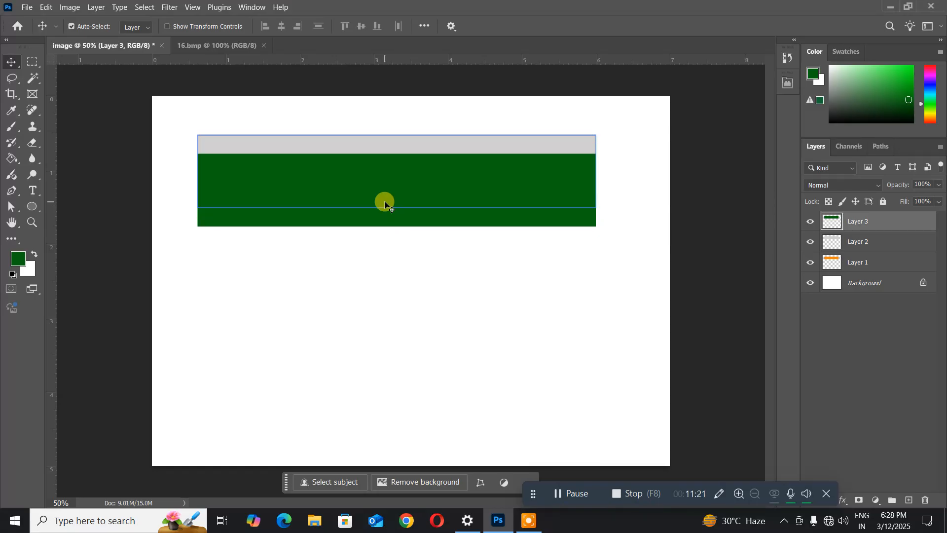
key("Down")
key("Down")
key("Down")
key("Down")
key("Down")
key("Down")
key("Down")
key("Down")
key("Down")
key("Down")
key("Down")
key("Down")
key("Down")
key("Down")
key("Down")
key("Down")
key("Down")
key("Down")
key("Down")
key("Down")
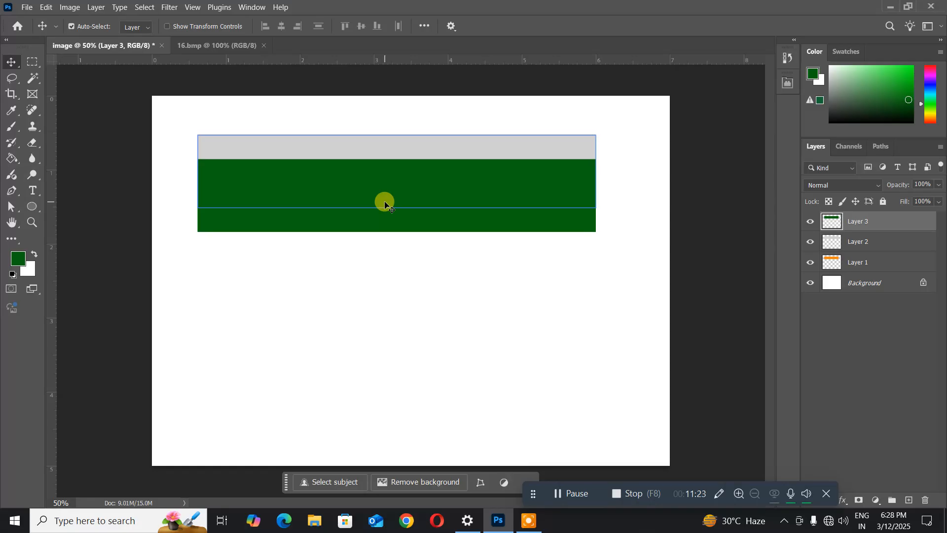
key("Down")
key("Down")
key("Down")
key("Down")
key("Down")
key("Down")
key("Down")
key("Down")
key("Down")
key("Down")
key("Down")
key("Down")
key("Down")
key("Down")
key("Down")
key("Down")
key("Down")
key("Down")
key("Down")
key("Down")
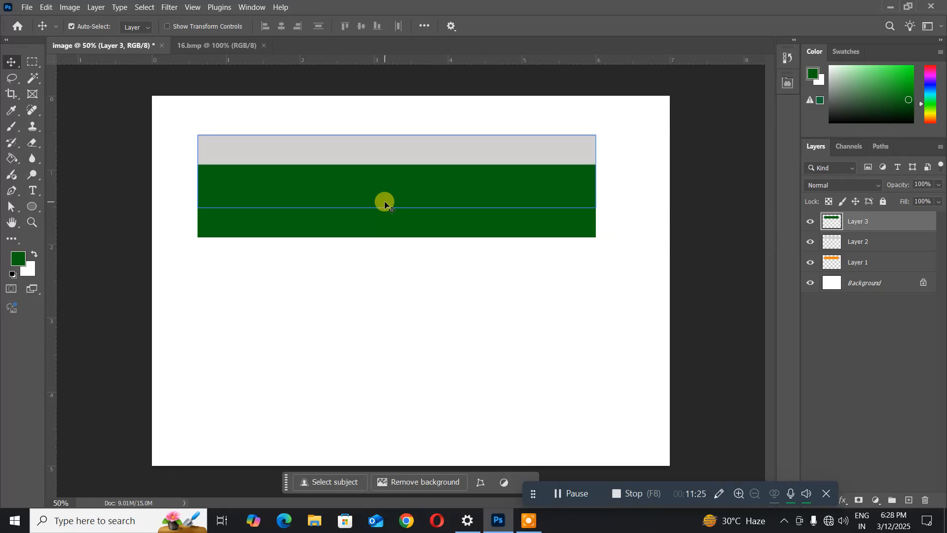
key("Down")
key("Down")
key("Down")
key("Down")
key("Down")
key("Down")
key("Down")
key("Down")
key("Down")
key("Down")
key("Down")
key("Down")
key("Down")
key("Down")
key("Down")
key("Down")
key("Down")
key("Down")
key("Down")
key("Down")
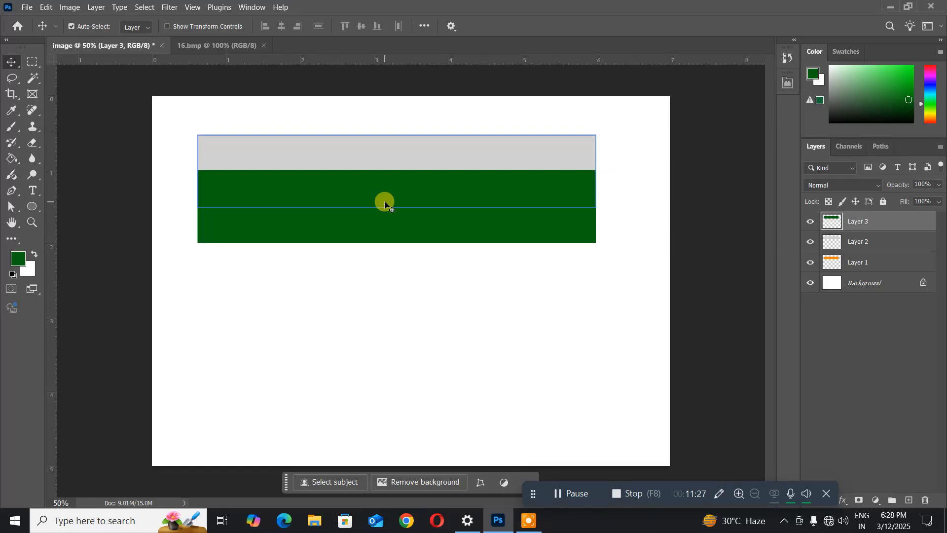
Nudge the green bar on Layer 3 straight down until it clears the gray bar, leaving a narrow white gap between them
key("Down")
key("Down")
key("Down")
key("Down")
key("Down")
key("Down")
key("Down")
key("Down")
key("Down")
key("Down")
key("Down")
key("Down")
key("Down")
key("Down")
key("Down")
key("Down")
key("Down")
key("Down")
key("Down")
key("Down")
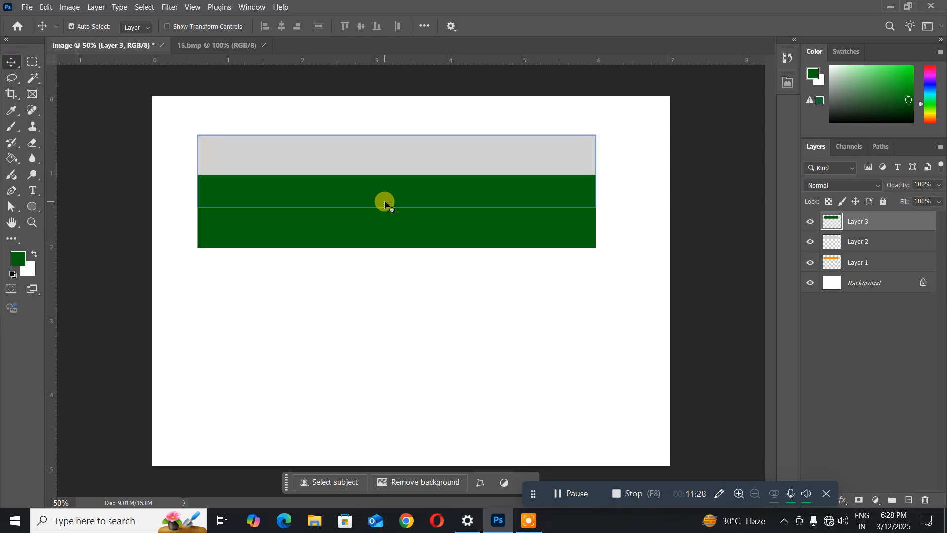
key("Down")
key("Down")
key("Down")
key("Down")
key("Down")
key("Down")
key("Down")
key("Down")
key("Down")
key("Down")
key("Down")
key("Down")
key("Down")
key("Down")
key("Down")
key("Down")
key("Down")
key("Down")
key("Down")
key("Down")
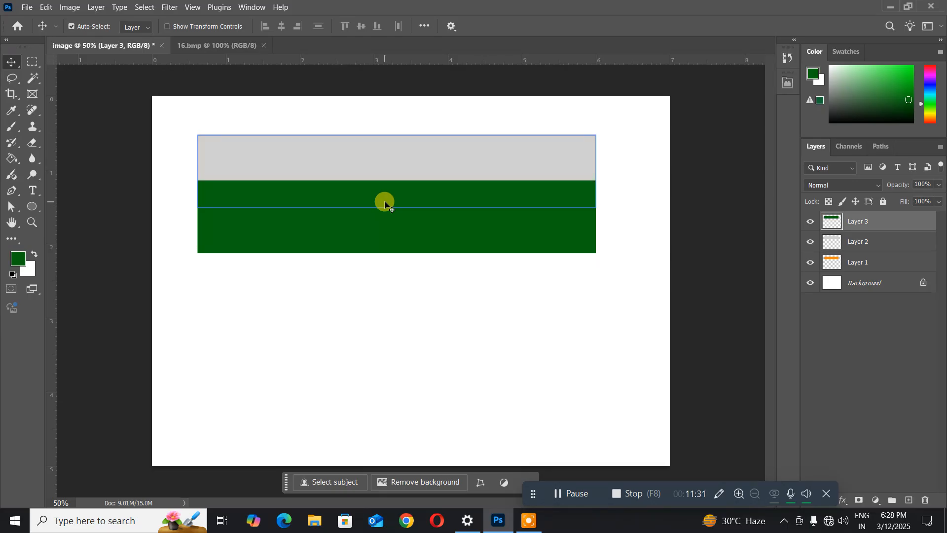
key("Down")
key("Down")
key("Down")
key("Down")
key("Down")
key("Down")
key("Down")
key("Down")
key("Down")
key("Down")
key("Down")
key("Down")
key("Down")
key("Down")
key("Down")
key("Down")
key("Down")
key("Down")
key("Down")
key("Down")
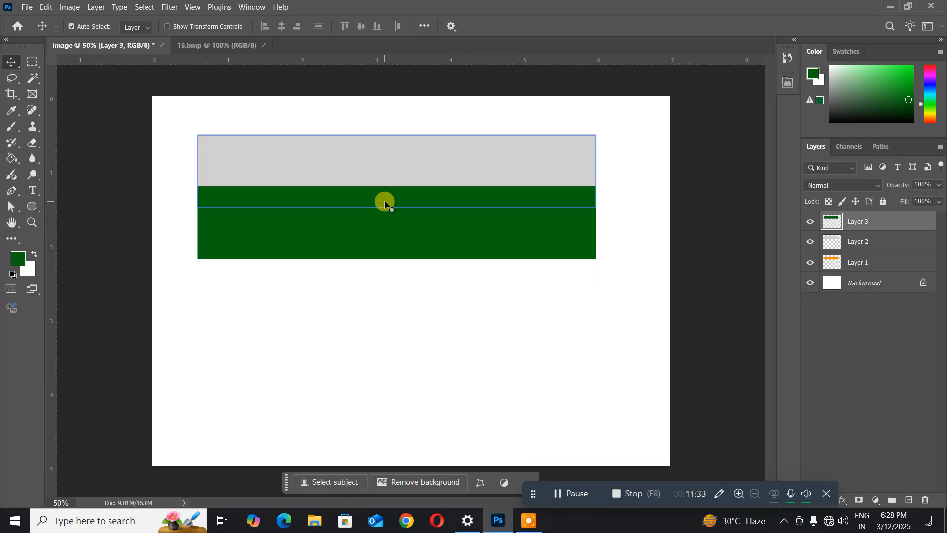
key("Down")
key("Down")
key("Down")
key("Down")
key("Down")
key("Down")
key("Down")
key("Down")
key("Down")
key("Down")
key("Down")
key("Down")
key("Down")
key("Down")
key("Down")
key("Down")
key("Down")
key("Down")
key("Down")
key("Down")
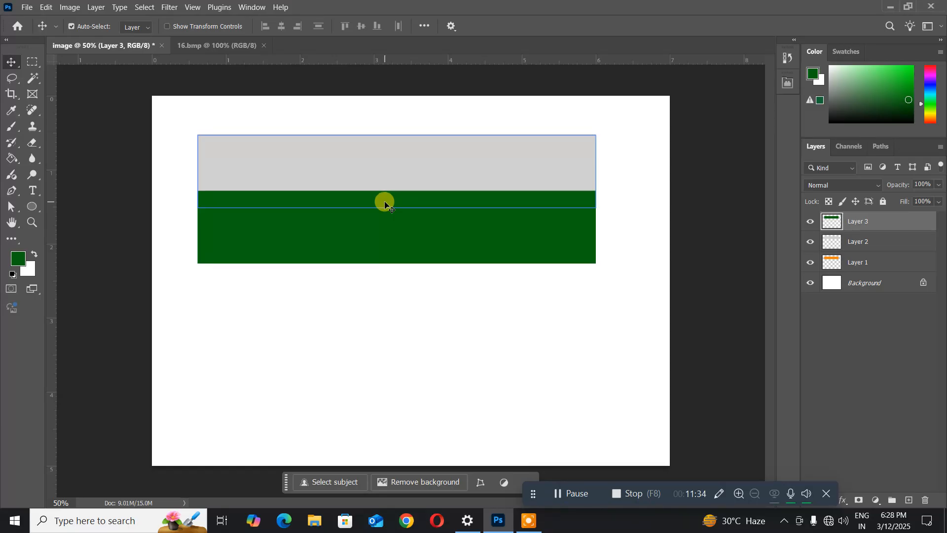
key("Down")
key("Down")
key("Down")
key("Down")
key("Down")
key("Down")
key("Down")
key("Down")
key("Down")
key("Down")
key("Down")
key("Down")
key("Down")
key("Down")
key("Down")
key("Down")
key("Down")
key("Down")
key("Down")
key("Down")
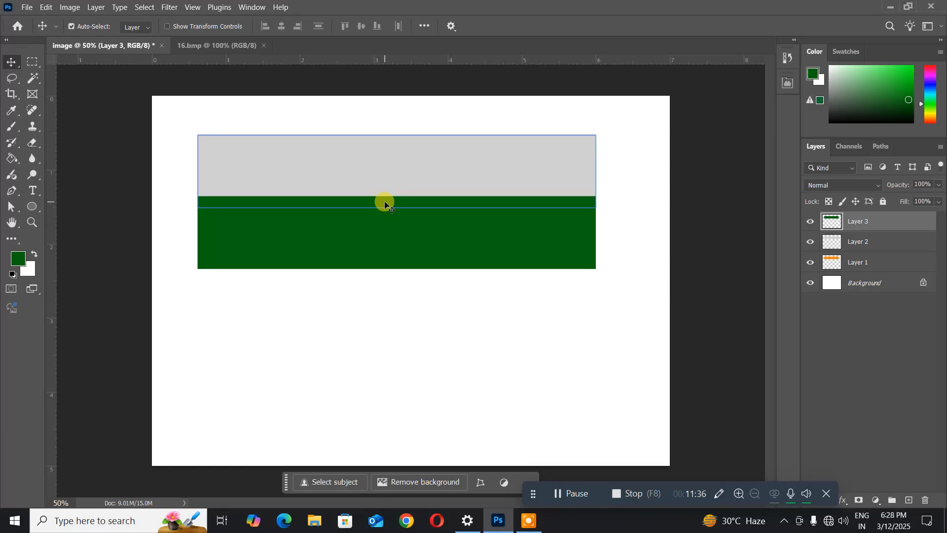
key("Down")
key("Down")
key("Down")
key("Down")
key("Down")
key("Down")
key("Down")
key("Down")
key("Down")
key("Down")
key("Down")
key("Down")
key("Down")
key("Down")
key("Down")
key("Down")
key("Down")
key("Down")
key("Down")
key("Down")
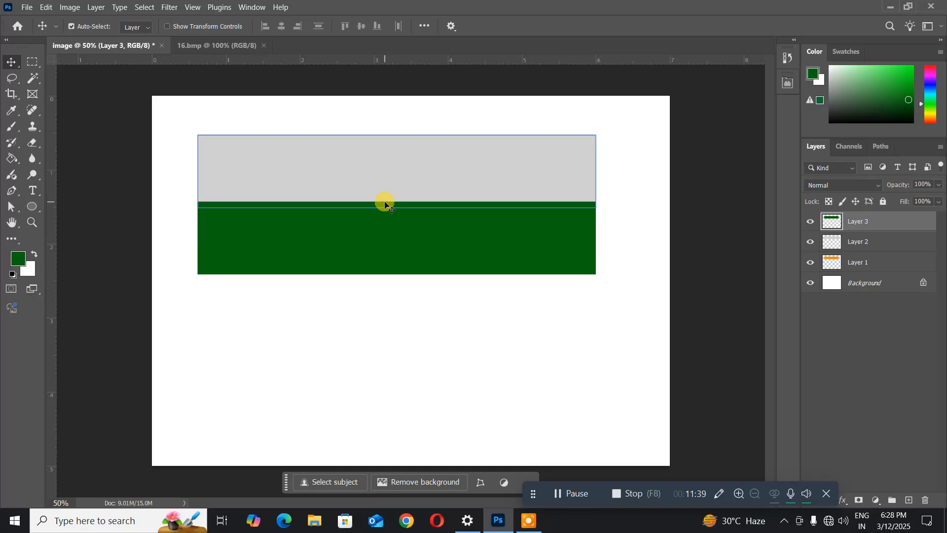
key("Down")
key("Down")
key("Down")
key("Down")
key("Down")
key("Down")
key("Down")
key("Down")
key("Down")
key("Down")
key("Down")
key("Down")
key("Down")
key("Down")
key("Down")
key("Down")
key("Down")
key("Down")
key("Down")
key("Down")
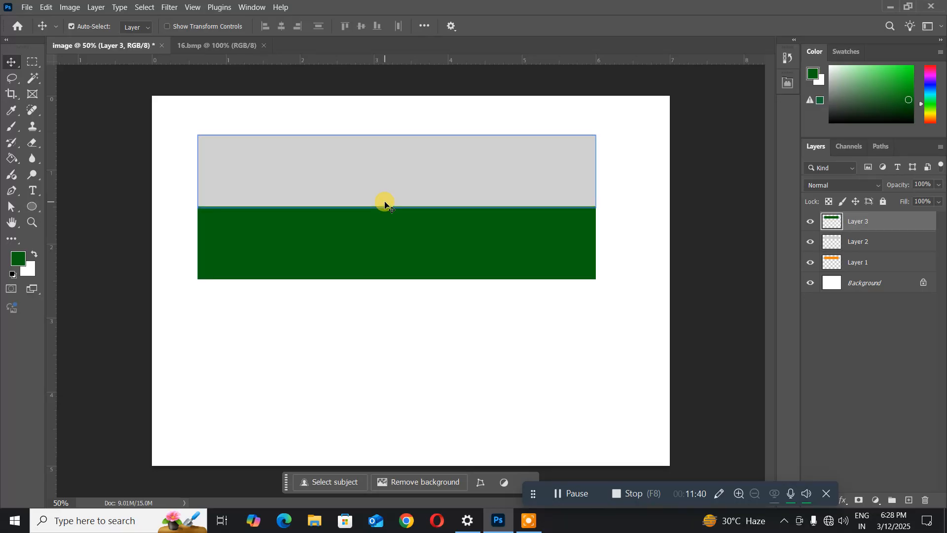
key("Down")
key("Down")
key("Down")
key("Down")
key("Down")
key("Down")
key("Down")
key("Down")
key("Down")
key("Down")
key("Down")
key("Down")
key("Down")
key("Down")
key("Down")
key("Down")
key("Down")
key("Down")
key("Down")
key("Down")
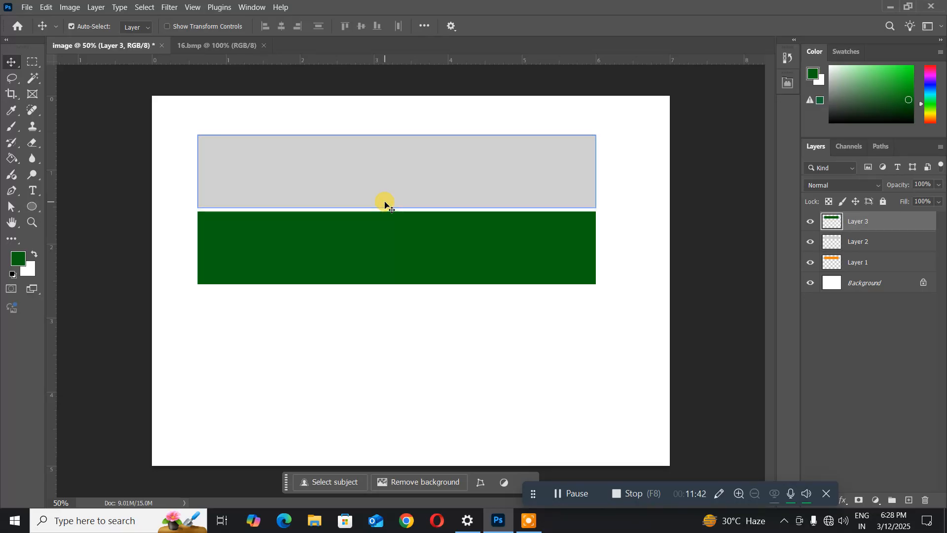
Nudge the green bar on Layer 3 straight down until its upper edge sits at about 2.1 on the vertical ruler
key("Down")
key("Down")
key("Down")
key("Down")
key("Down")
key("Down")
key("Down")
key("Down")
key("Down")
key("Down")
key("Down")
key("Down")
key("Down")
key("Down")
key("Down")
key("Down")
key("Down")
key("Down")
key("Down")
key("Down")
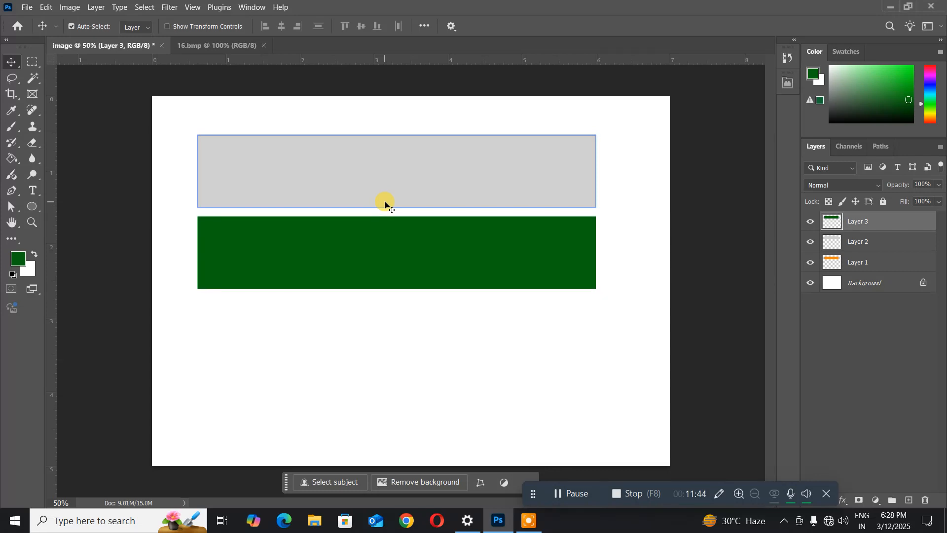
key("Down")
key("Down")
key("Down")
key("Down")
key("Down")
key("Down")
key("Down")
key("Down")
key("Down")
key("Down")
key("Down")
key("Down")
key("Down")
key("Down")
key("Down")
key("Down")
key("Down")
key("Down")
key("Down")
key("Down")
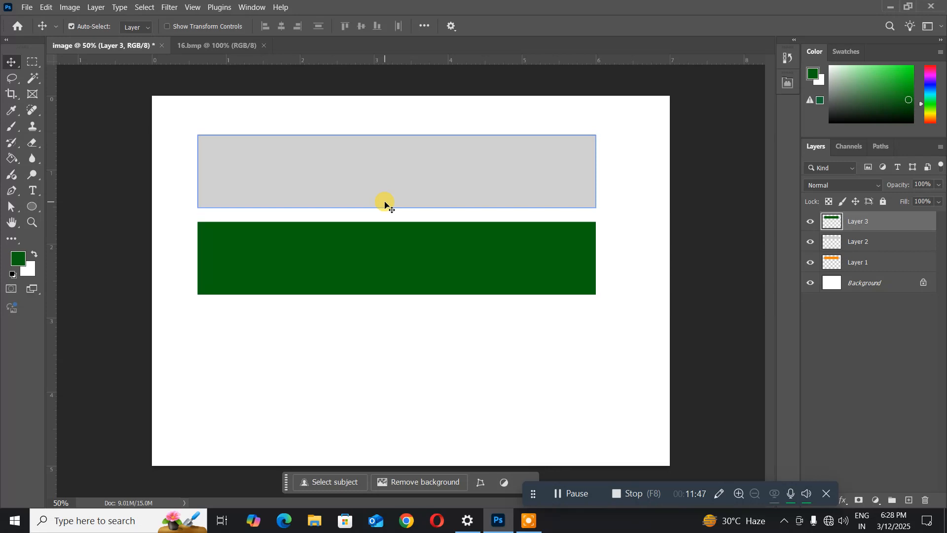
key("Down")
key("Down")
key("Down")
key("Down")
key("Down")
key("Down")
key("Down")
key("Down")
key("Down")
key("Down")
key("Down")
key("Down")
key("Down")
key("Down")
key("Down")
key("Down")
key("Down")
key("Down")
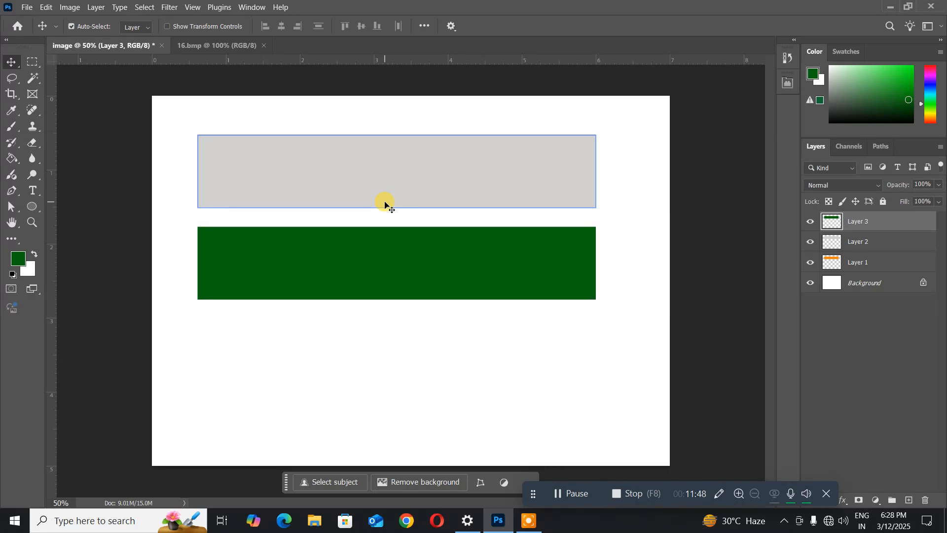
key("Down")
key("Down")
key("Down")
key("Down")
key("Down")
key("Down")
key("Down")
key("Down")
key("Down")
key("Down")
key("Down")
key("Down")
key("Down")
key("Down")
key("Down")
key("Down")
key("Down")
key("Down")
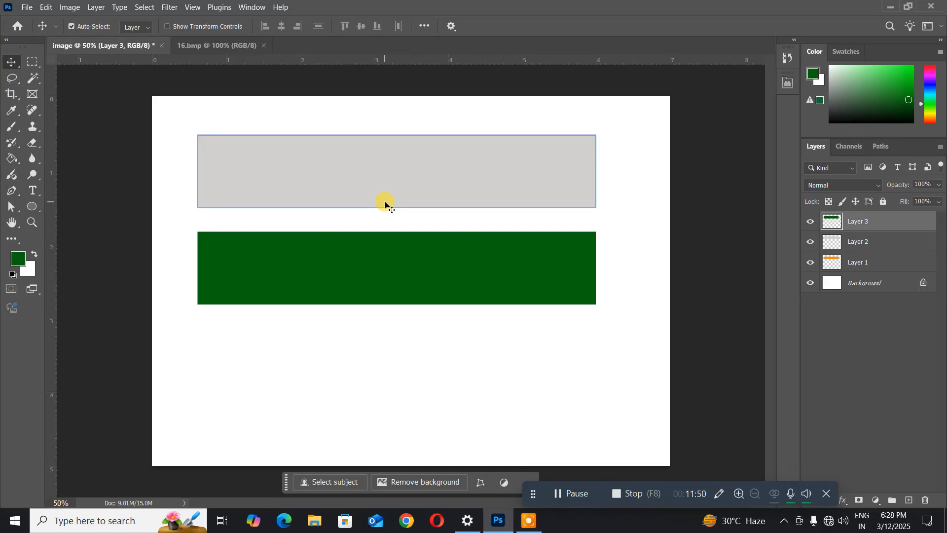
key("Down")
key("Down")
key("Down")
key("Down")
key("Down")
key("Down")
key("Down")
key("Down")
key("Down")
key("Down")
key("Down")
key("Down")
key("Down")
key("Down")
key("Down")
key("Down")
key("Down")
key("Down")
key("Down")
key("Down")
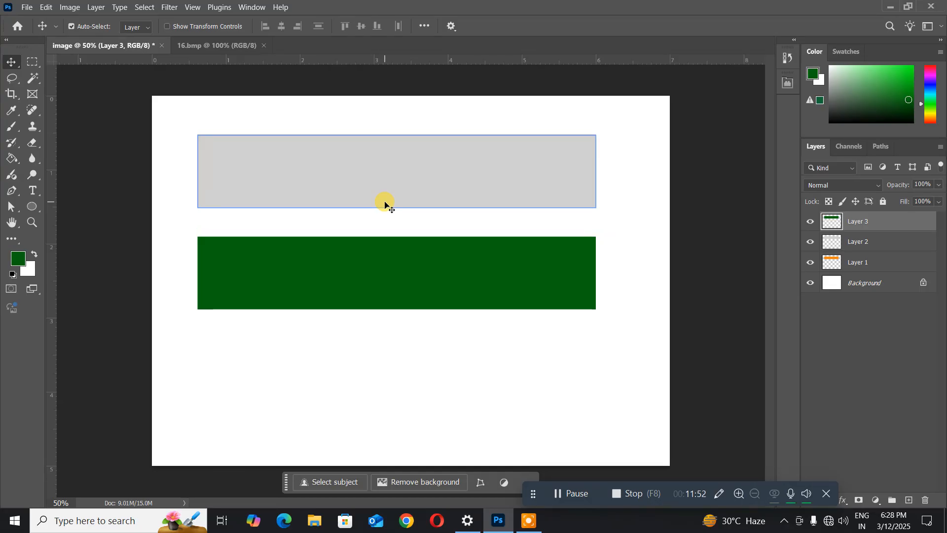
key("Down")
key("Down")
key("Down")
key("Down")
key("Down")
key("Down")
key("Down")
key("Down")
key("Down")
key("Down")
key("Down")
key("Down")
key("Down")
key("Down")
key("Down")
key("Down")
key("Down")
key("Down")
key("Down")
key("Down")
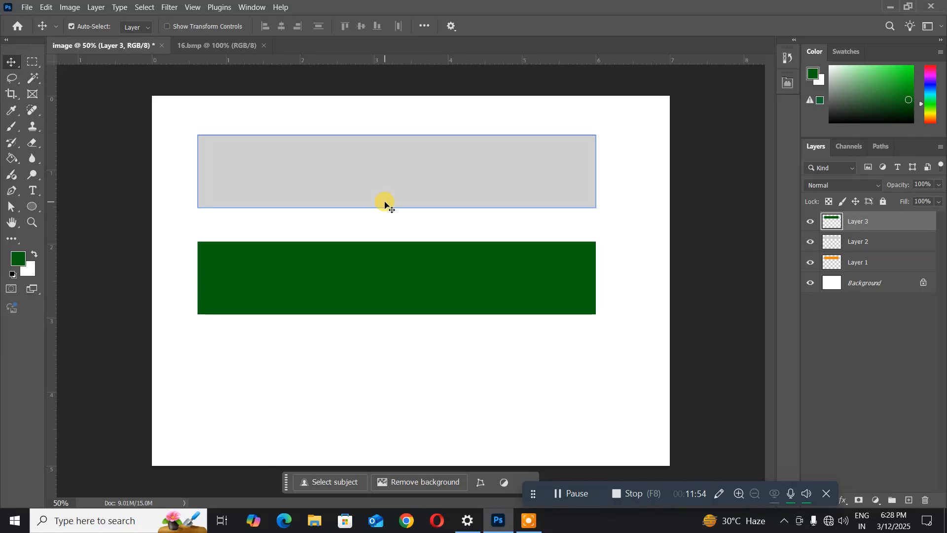
key("Down")
key("Down")
key("Down")
key("Down")
key("Down")
key("Down")
key("Down")
key("Down")
key("Down")
key("Down")
key("Down")
key("Down")
key("Down")
key("Down")
key("Down")
key("Down")
key("Down")
key("Down")
key("Down")
key("Down")
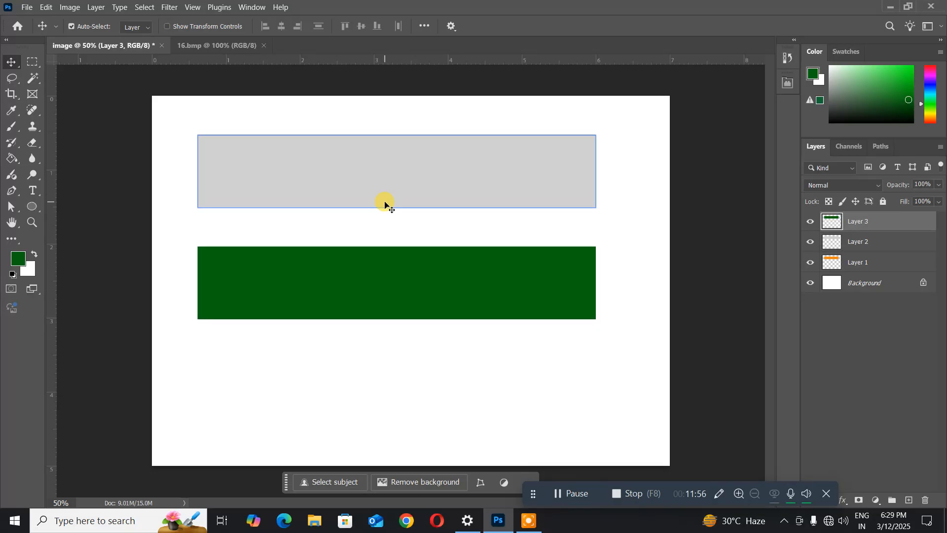
key("Down")
key("Down")
key("Down")
key("Down")
key("Down")
key("Down")
key("Down")
key("Down")
key("Down")
key("Down")
key("Down")
key("Down")
key("Down")
key("Down")
key("Down")
key("Down")
key("Down")
key("Down")
key("Down")
key("Down")
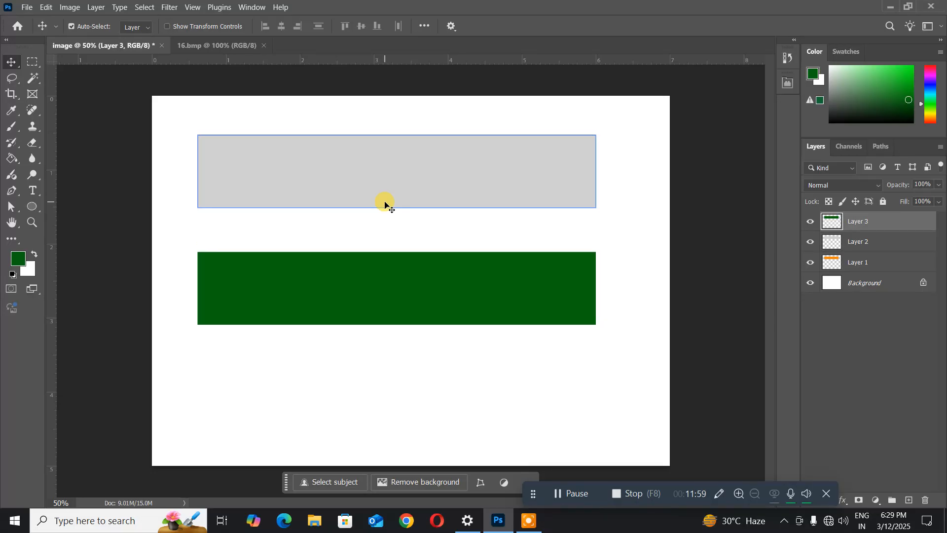
Nudge the green bar on Layer 3 straight down until its upper edge sits at about 2.2 on the vertical ruler
key("Down")
key("Down")
key("Down")
key("Down")
key("Down")
key("Down")
key("Down")
key("Down")
key("Down")
key("Down")
key("Down")
key("Down")
key("Down")
key("Down")
key("Down")
key("Down")
key("Down")
key("Down")
key("Down")
key("Down")
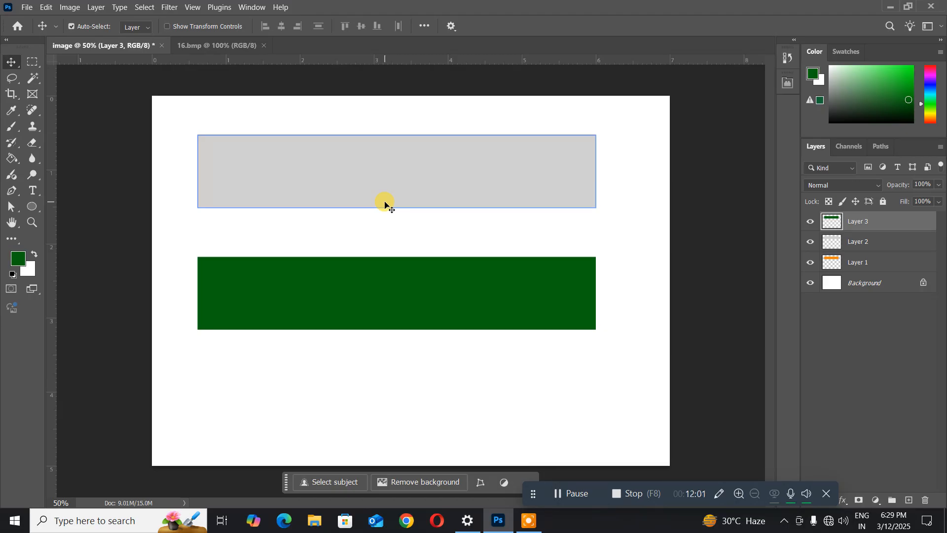
key("Down")
key("Down")
key("Down")
key("Down")
key("Down")
key("Down")
key("Down")
key("Down")
key("Down")
key("Down")
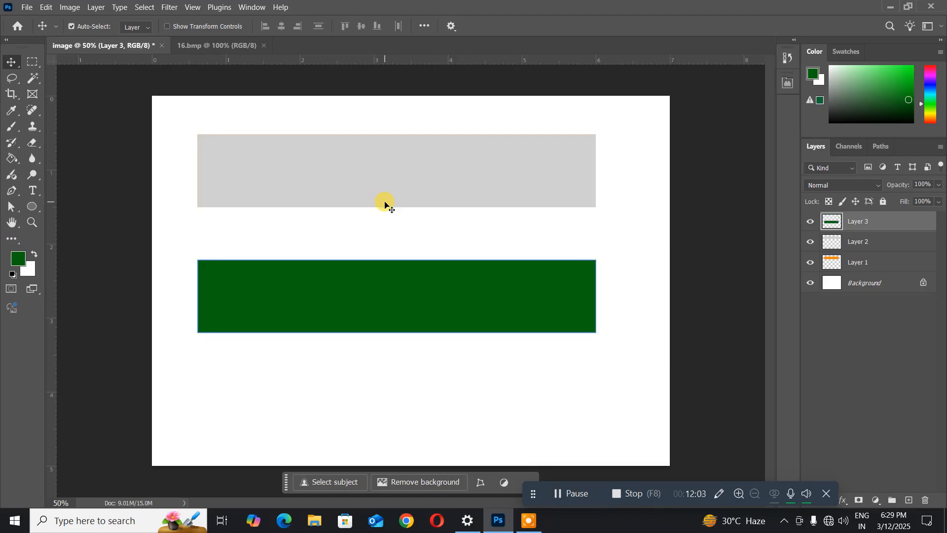
Nudge the gray bar on Layer 2 straight down until its upper edge sits at about 0.9 on the vertical ruler
left_click(867, 247)
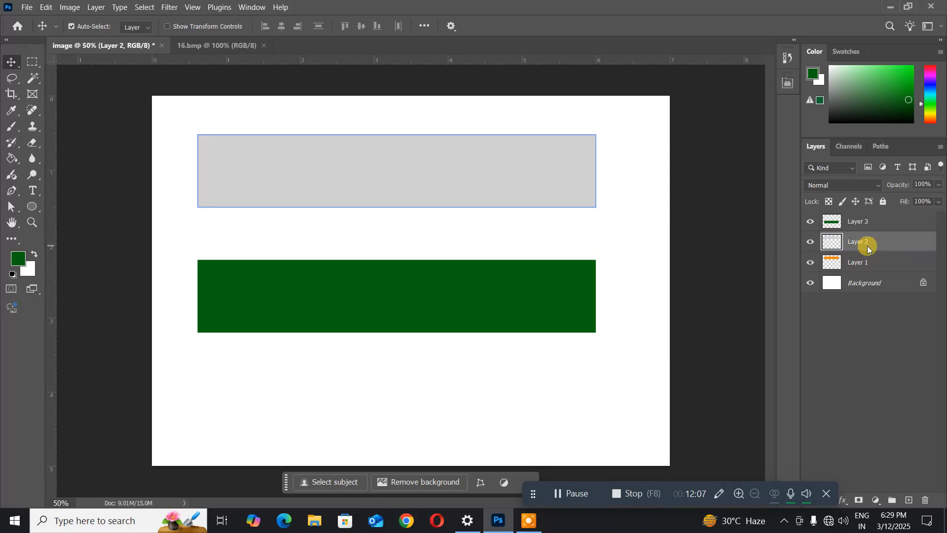
key("Down")
key("Down")
key("Down")
key("Down")
key("Down")
key("Down")
key("Down")
key("Down")
key("Down")
key("Down")
key("Down")
key("Down")
key("Down")
key("Down")
key("Down")
key("Down")
key("Down")
key("Down")
key("Down")
key("Down")
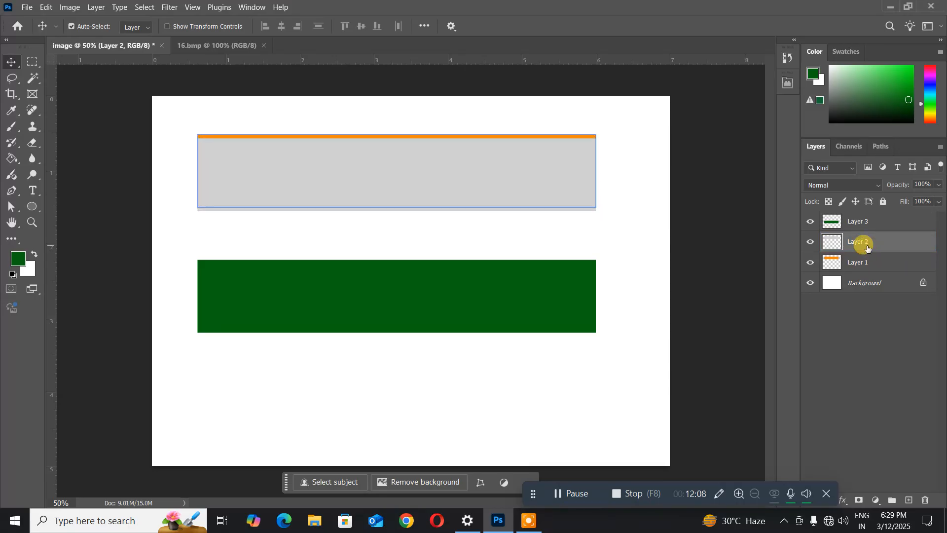
key("Down")
key("Down")
key("Down")
key("Down")
key("Down")
key("Down")
key("Down")
key("Down")
key("Down")
key("Down")
key("Down")
key("Down")
key("Down")
key("Down")
key("Down")
key("Down")
key("Down")
key("Down")
key("Down")
key("Down")
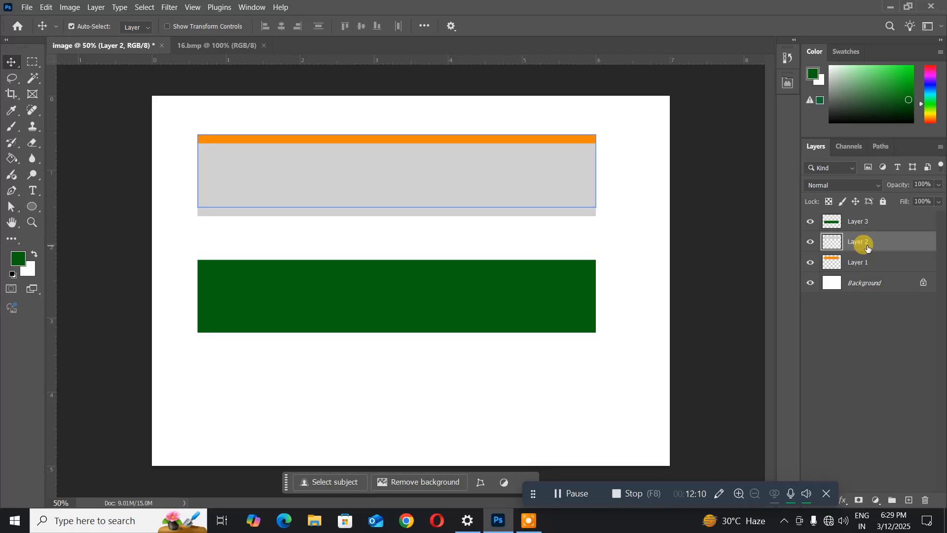
key("Down")
key("Down")
key("Down")
key("Down")
key("Down")
key("Down")
key("Down")
key("Down")
key("Down")
key("Down")
key("Down")
key("Down")
key("Down")
key("Down")
key("Down")
key("Down")
key("Down")
key("Down")
key("Down")
key("Down")
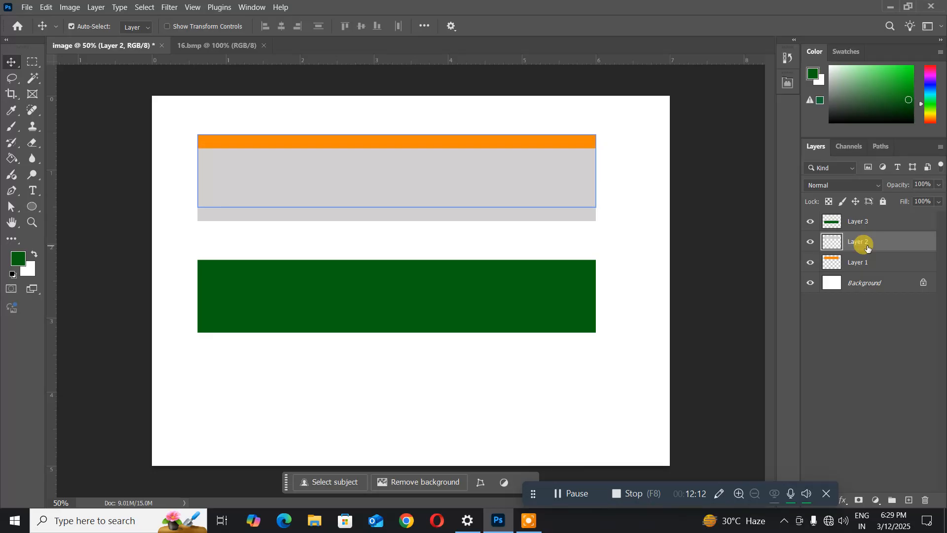
key("Down")
key("Down")
key("Down")
key("Down")
key("Down")
key("Down")
key("Down")
key("Down")
key("Down")
key("Down")
key("Down")
key("Down")
key("Down")
key("Down")
key("Down")
key("Down")
key("Down")
key("Down")
key("Down")
key("Down")
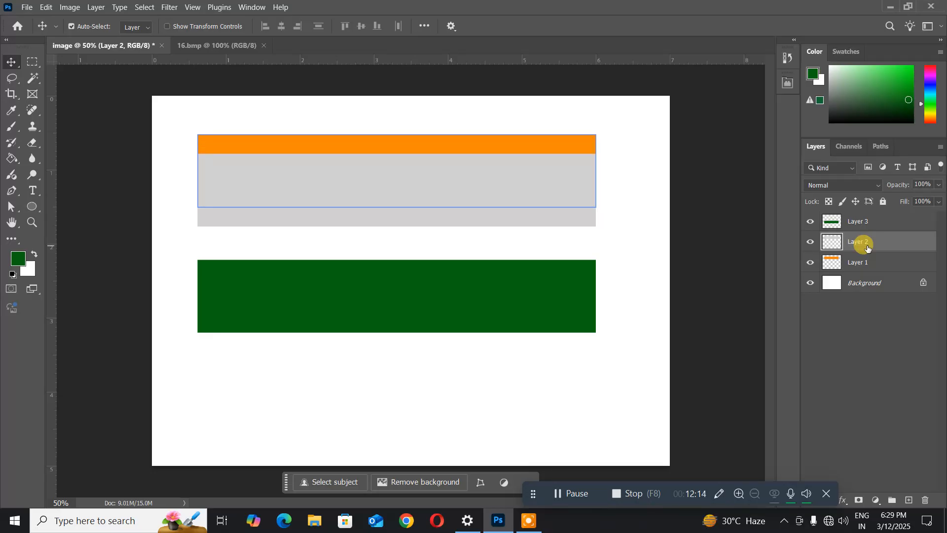
key("Down")
key("Down")
key("Down")
key("Down")
key("Down")
key("Down")
key("Down")
key("Down")
key("Down")
key("Down")
key("Down")
key("Down")
key("Down")
key("Down")
key("Down")
key("Down")
key("Down")
key("Down")
key("Down")
key("Down")
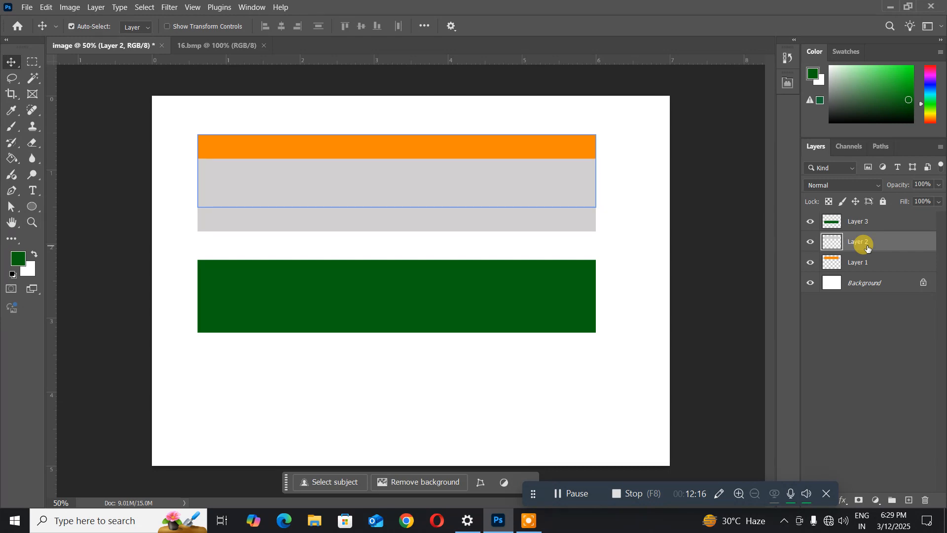
key("Down")
key("Down")
key("Down")
key("Down")
key("Down")
key("Down")
key("Down")
key("Down")
key("Down")
key("Down")
key("Down")
key("Down")
key("Down")
key("Down")
key("Down")
key("Down")
key("Down")
key("Down")
key("Down")
key("Down")
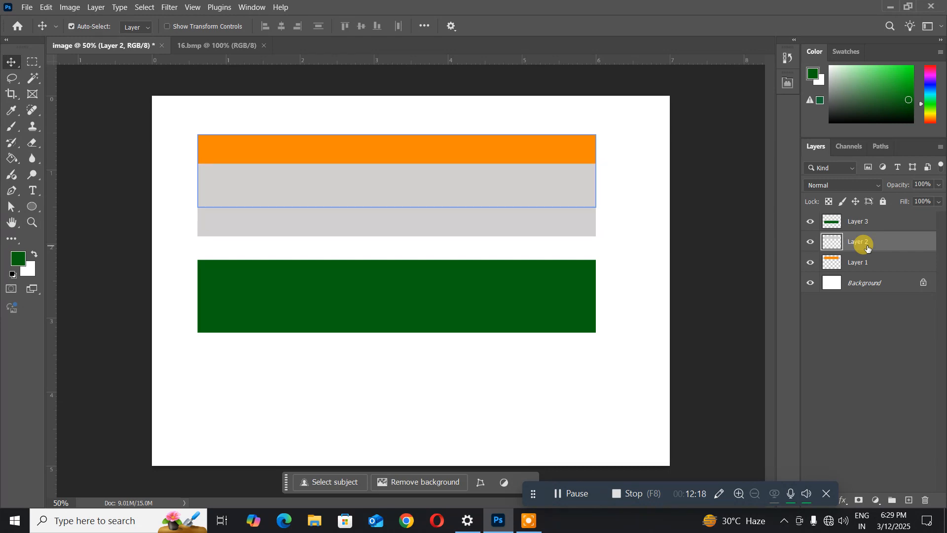
Nudge the gray bar on Layer 2 straight down until its upper edge sits at about 1.3 on the vertical ruler, overlapping the green bar
key("Down")
key("Down")
key("Down")
key("Down")
key("Down")
key("Down")
key("Down")
key("Down")
key("Down")
key("Down")
key("Down")
key("Down")
key("Down")
key("Down")
key("Down")
key("Down")
key("Down")
key("Down")
key("Down")
key("Down")
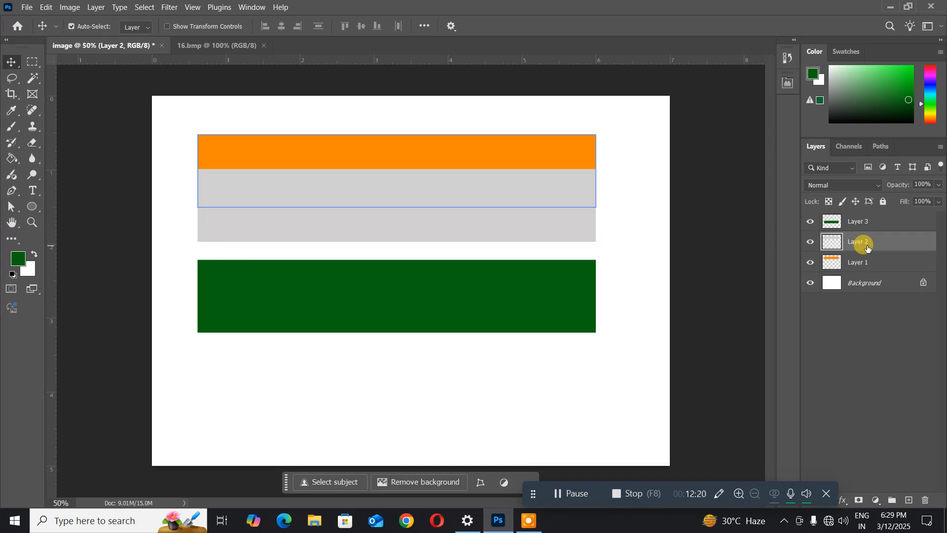
key("Down")
key("Down")
key("Down")
key("Down")
key("Down")
key("Down")
key("Down")
key("Down")
key("Down")
key("Down")
key("Down")
key("Down")
key("Down")
key("Down")
key("Down")
key("Down")
key("Down")
key("Down")
key("Down")
key("Down")
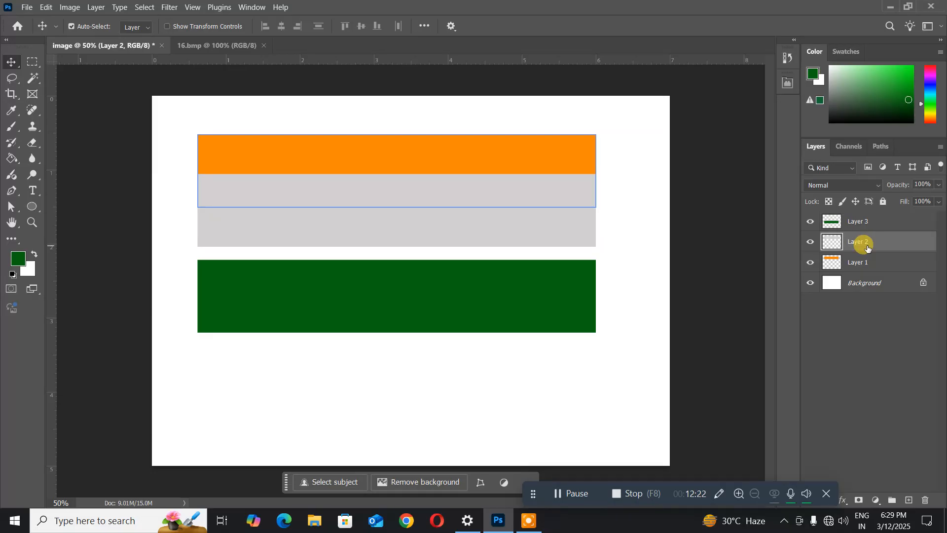
key("Down")
key("Down")
key("Down")
key("Down")
key("Down")
key("Down")
key("Down")
key("Down")
key("Down")
key("Down")
key("Down")
key("Down")
key("Down")
key("Down")
key("Down")
key("Down")
key("Down")
key("Down")
key("Down")
key("Down")
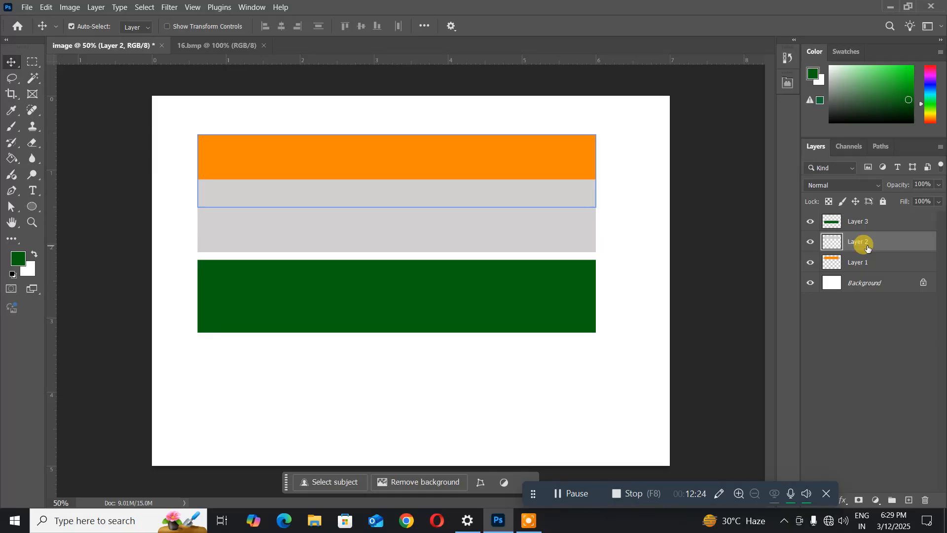
key("Down")
key("Down")
key("Down")
key("Down")
key("Down")
key("Down")
key("Down")
key("Down")
key("Down")
key("Down")
key("Down")
key("Down")
key("Down")
key("Down")
key("Down")
key("Down")
key("Down")
key("Down")
key("Down")
key("Down")
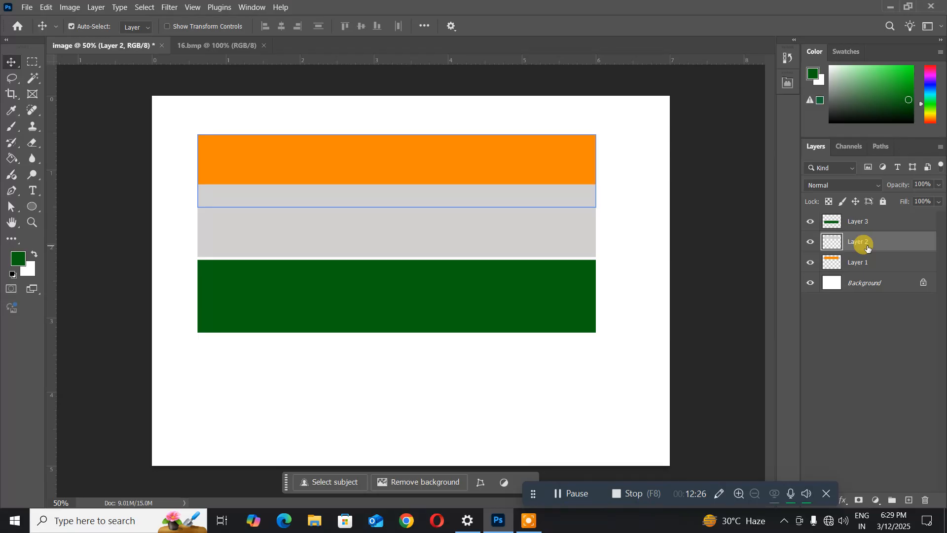
key("Down")
key("Down")
key("Down")
key("Down")
key("Down")
key("Down")
key("Down")
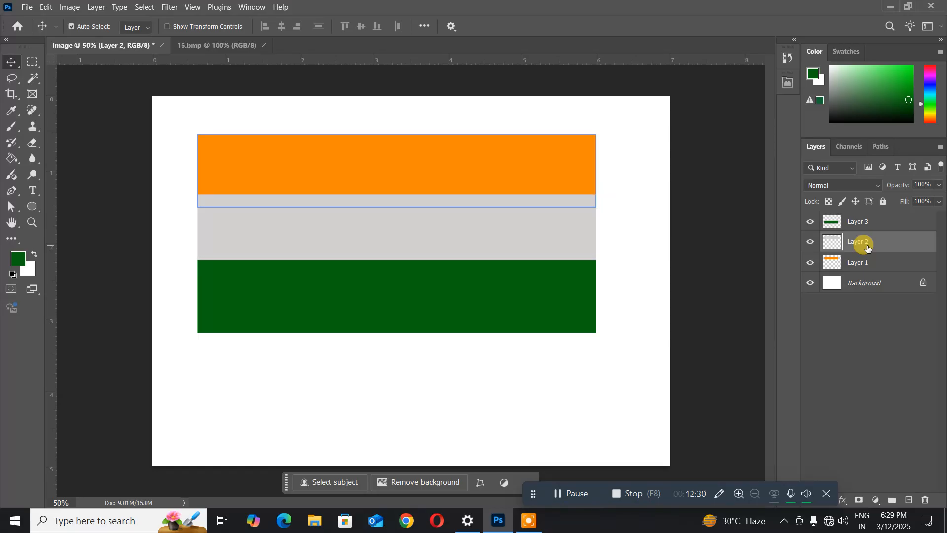
key("Down")
key("Down")
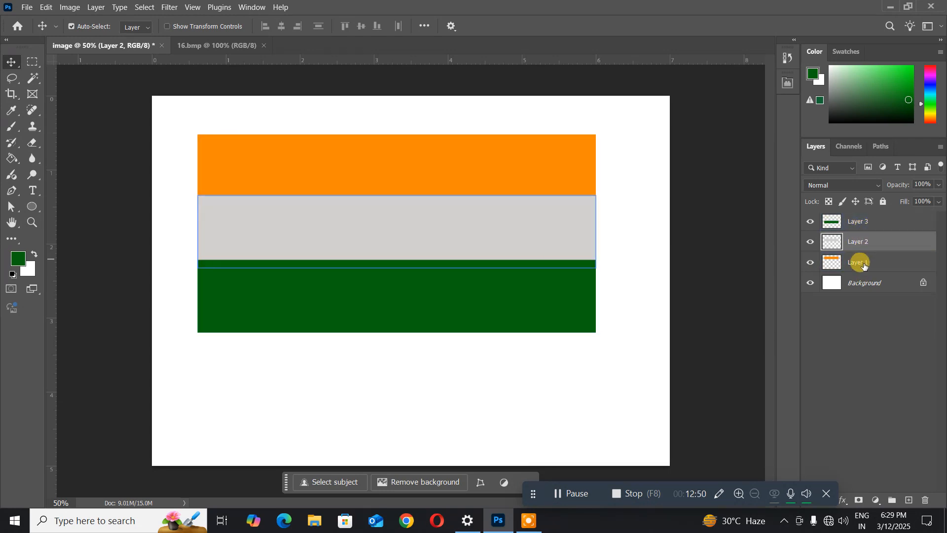
Select all three bar layers together and move them slightly up and to the left on the canvas
left_click(139, 7)
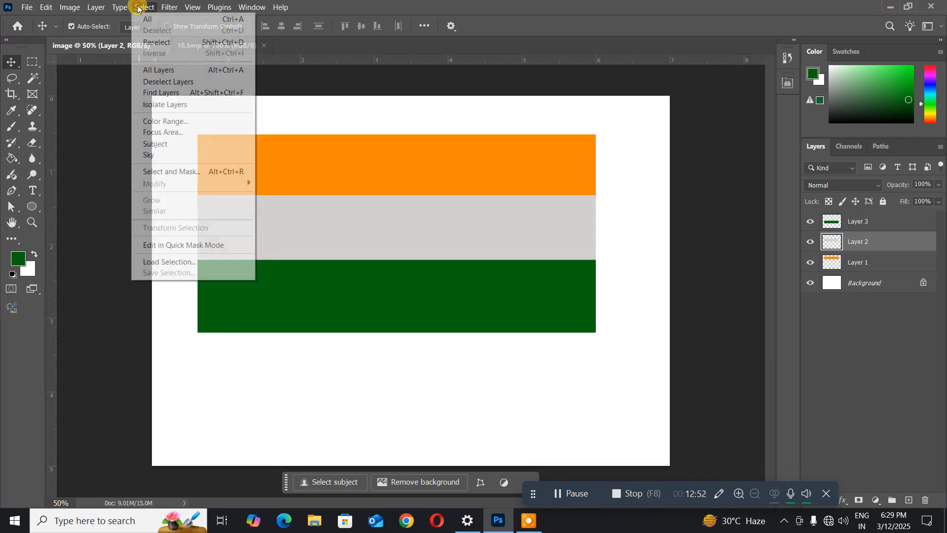
left_click(163, 70)
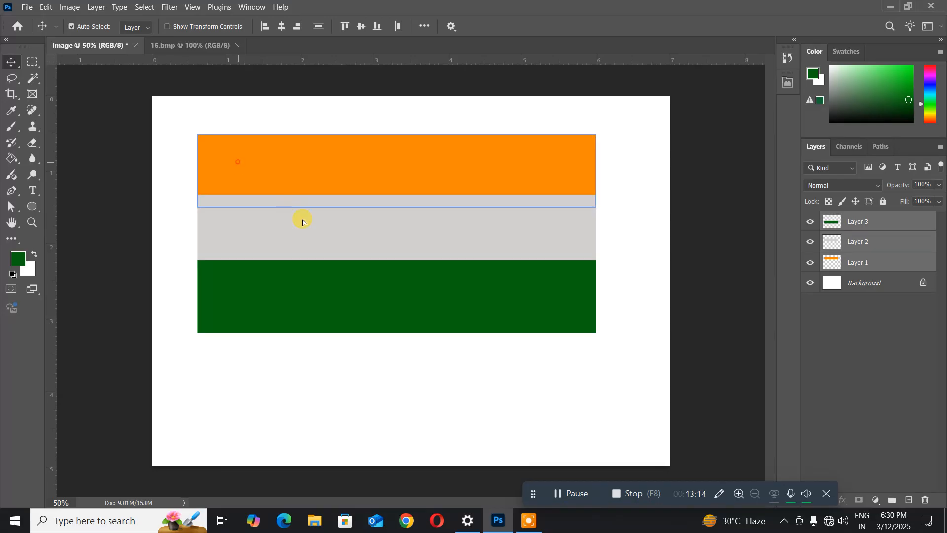
left_click_drag(302, 222, 235, 155)
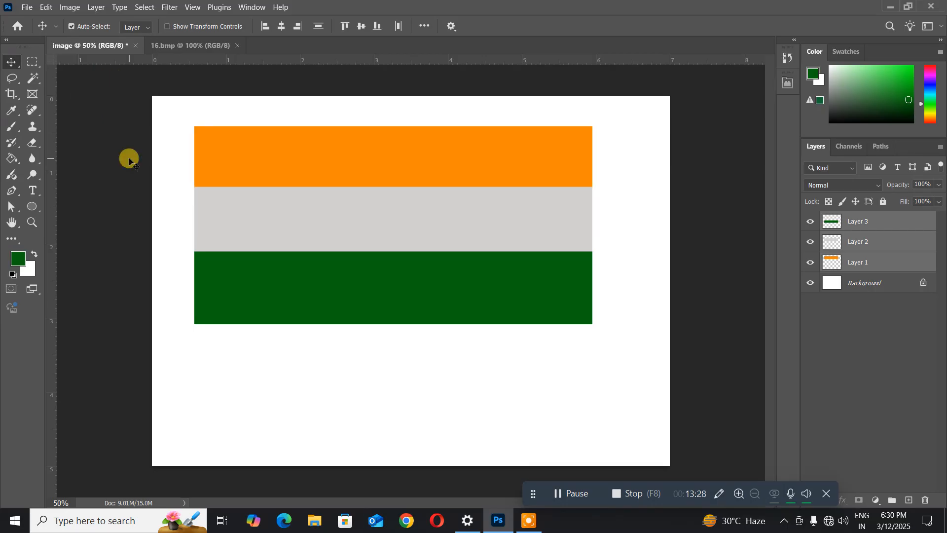
Free Transform the three bars to about 63.4% around their center, move them near the canvas's upper-left corner and apply the transform
left_click(46, 8)
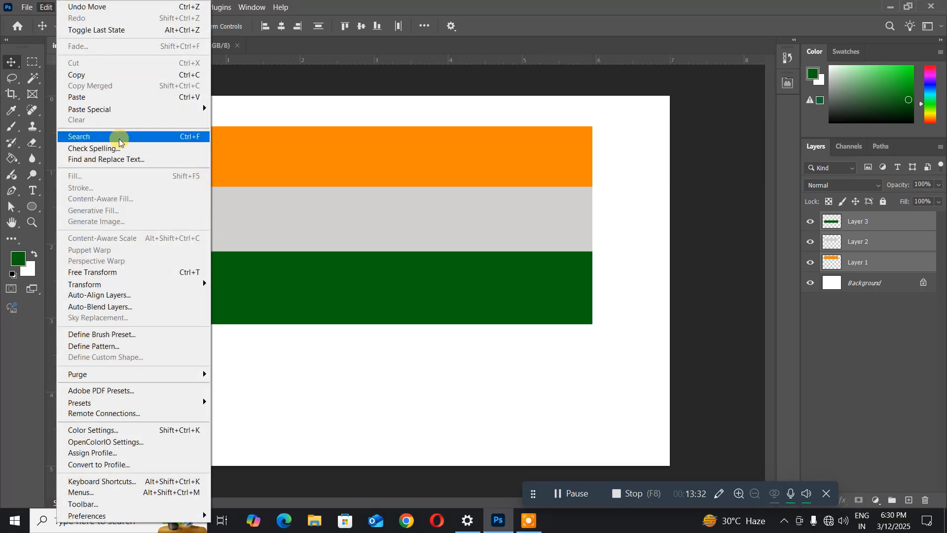
left_click(175, 275)
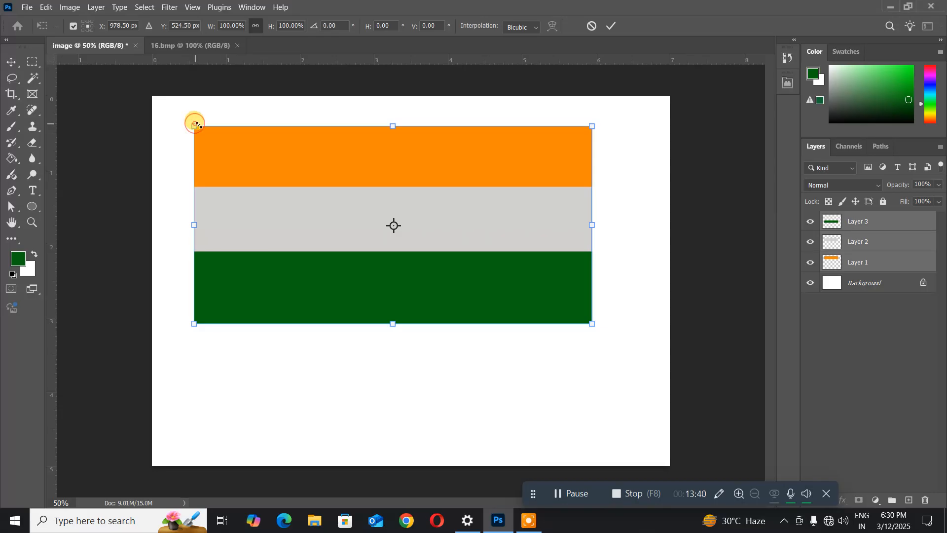
left_click_drag(195, 123, 264, 165)
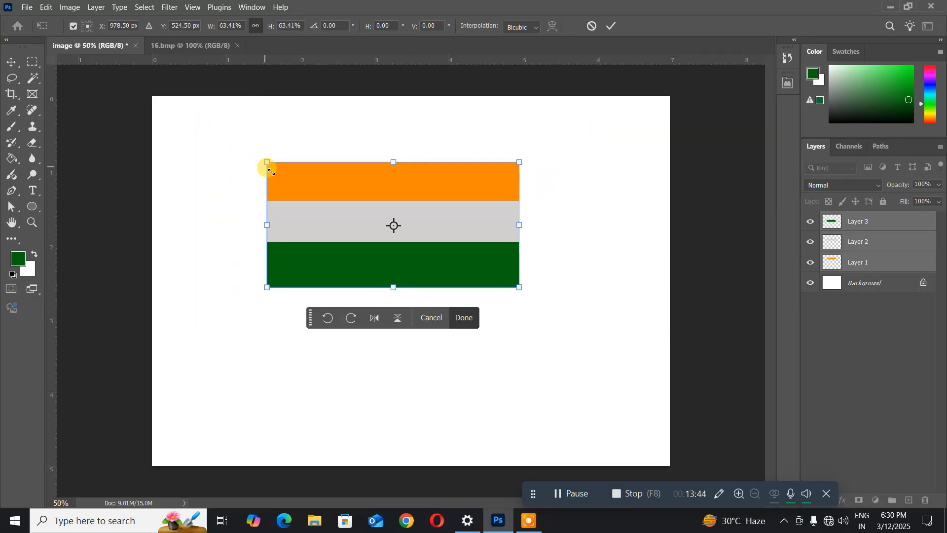
left_click_drag(304, 190, 227, 154)
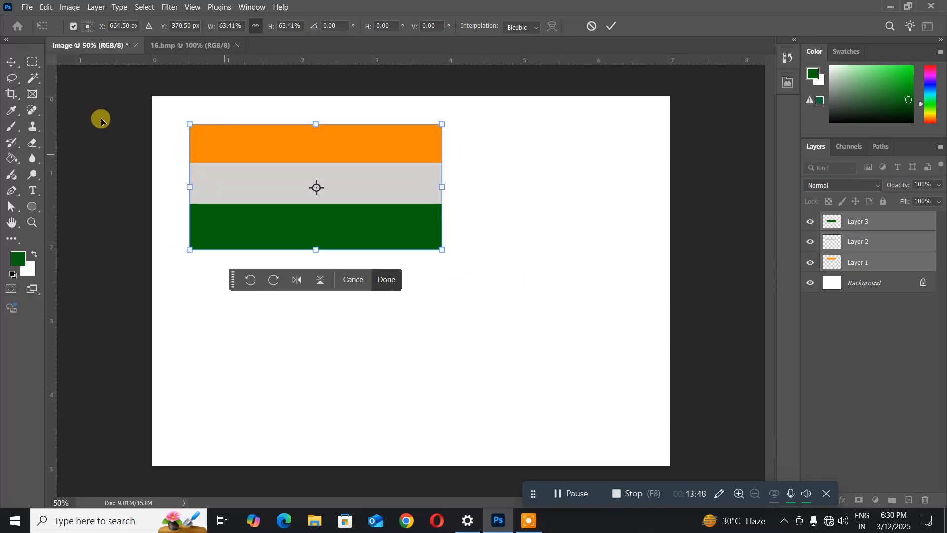
left_click(12, 61)
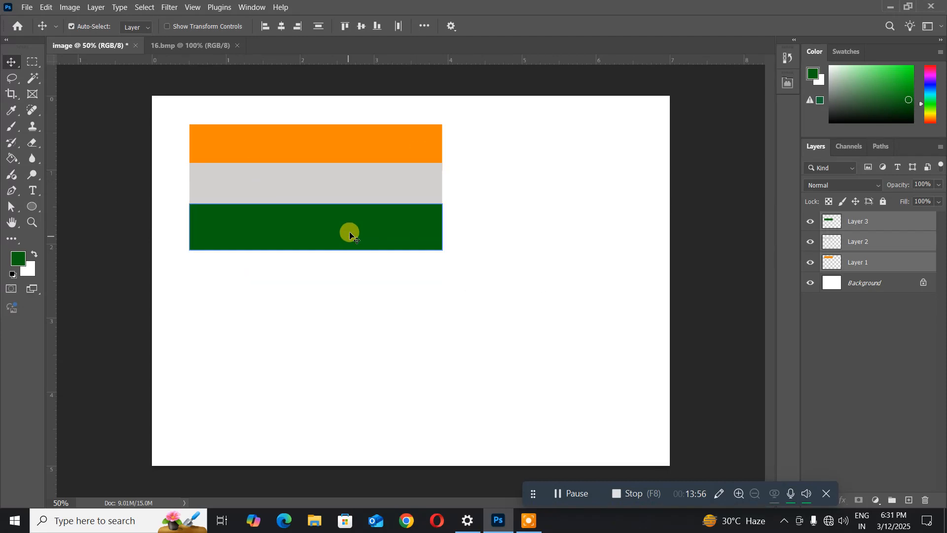
Move the three bars together down and across to the canvas's upper-right area, and delete all three selected layers
left_click_drag(412, 244, 443, 315)
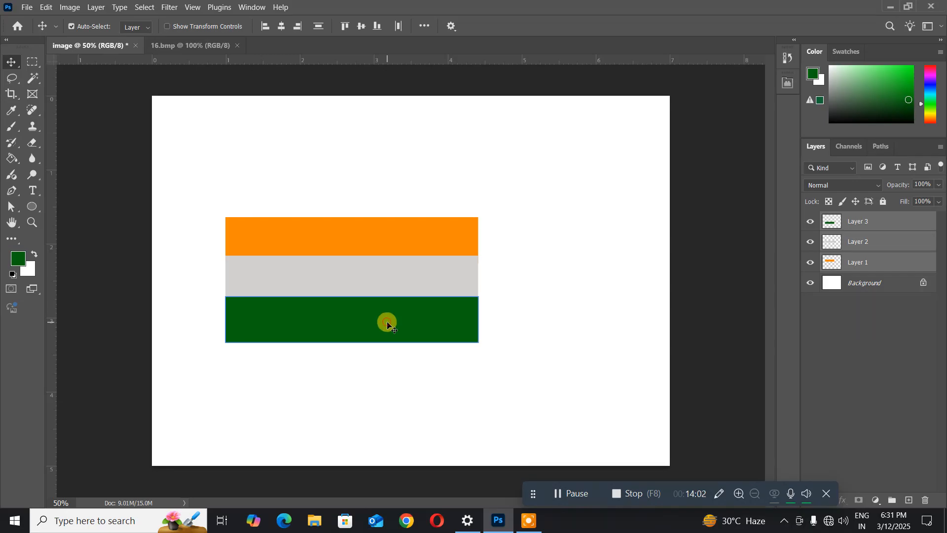
left_click_drag(494, 291, 521, 263)
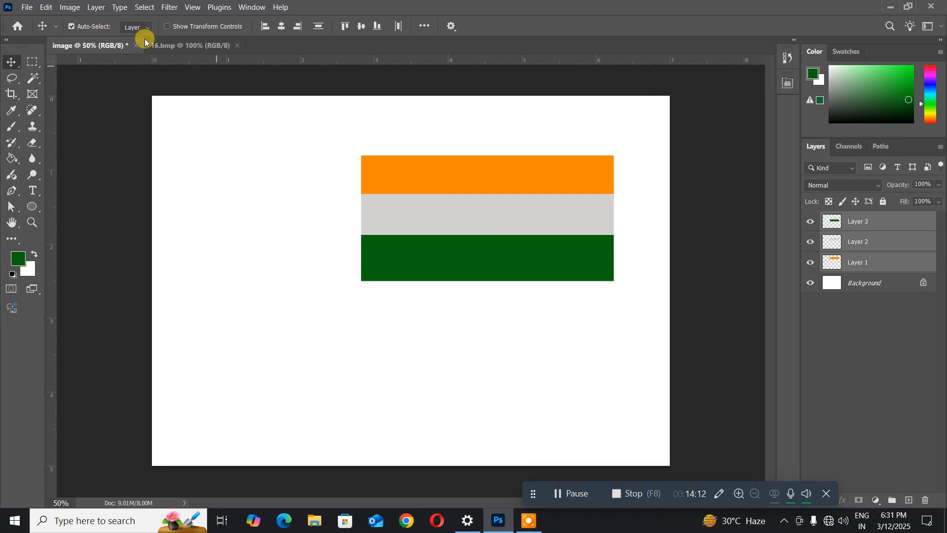
left_click(91, 12)
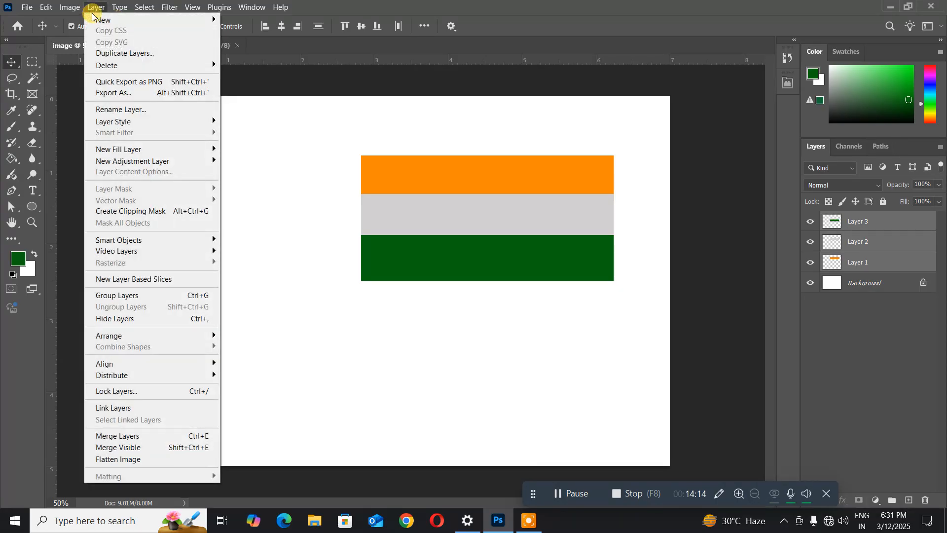
mouse_move(123, 66)
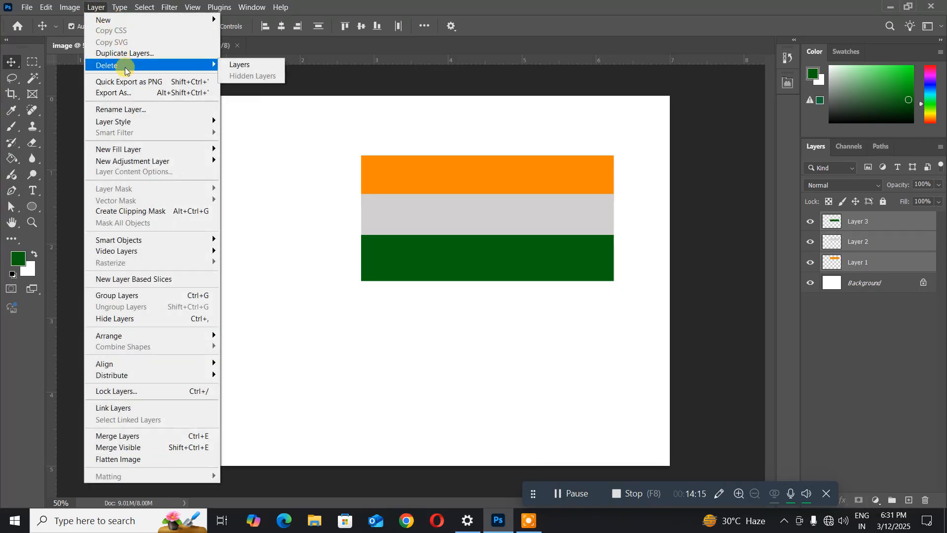
left_click(225, 69)
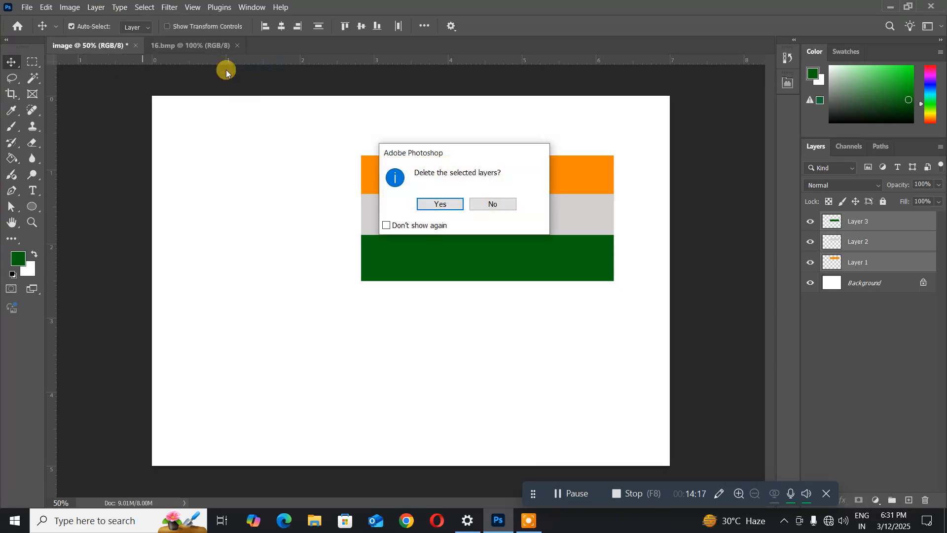
left_click(434, 204)
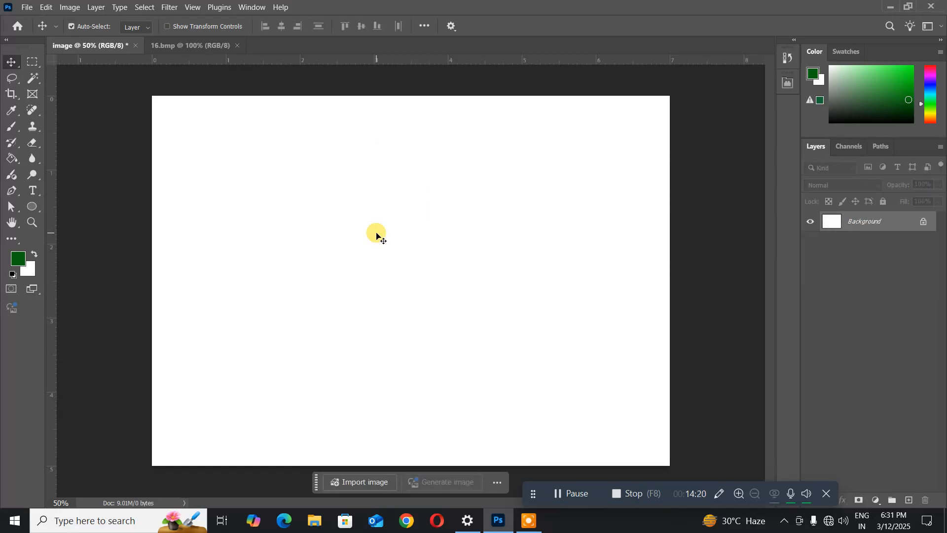
With the Rectangular Marquee in New Selection mode, draw three successive rectangles, the last about 2 by 1.7 ruler units near the canvas's upper-left corner
left_click(32, 62)
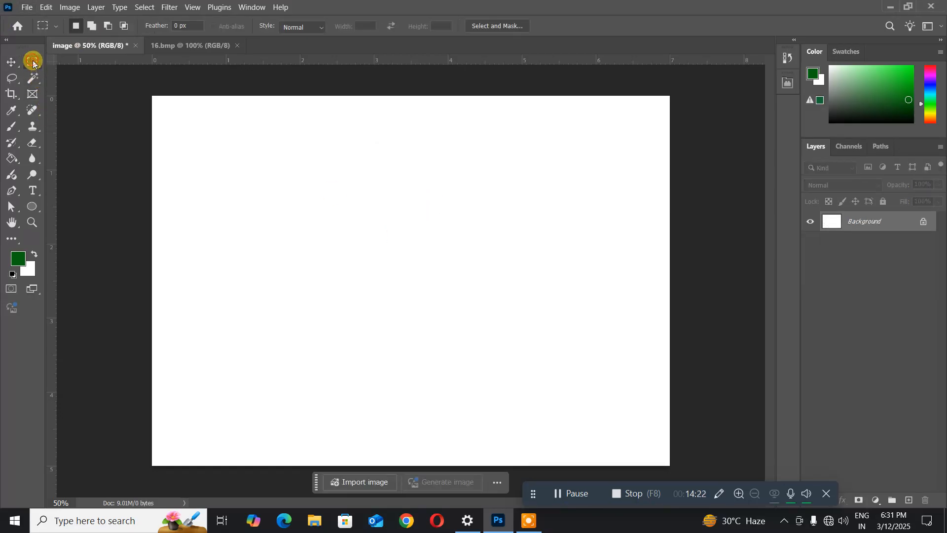
right_click(33, 61)
left_click(64, 63)
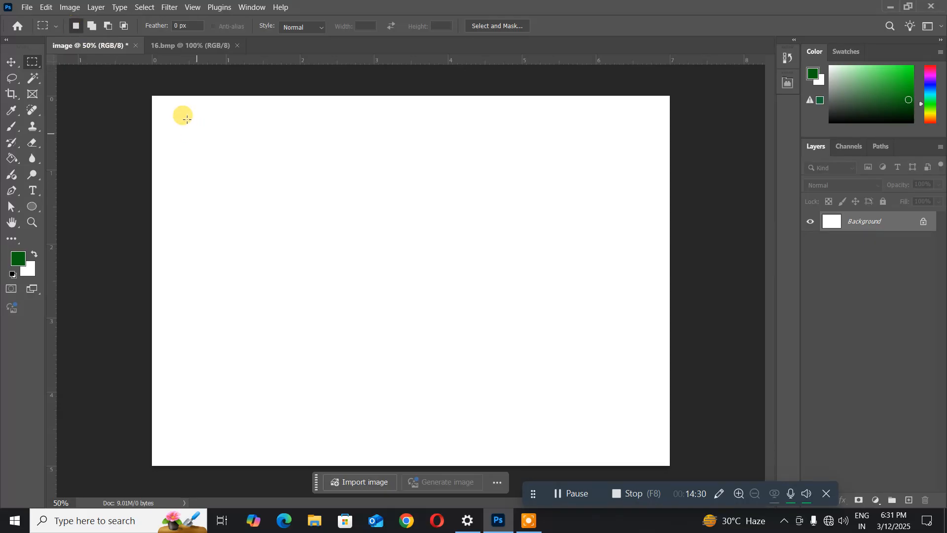
left_click_drag(183, 116, 342, 162)
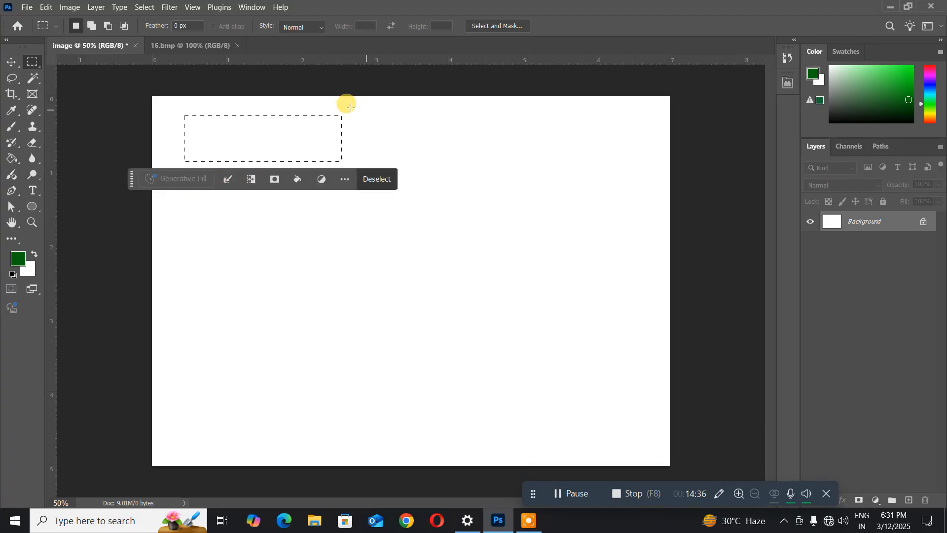
left_click_drag(350, 107, 531, 227)
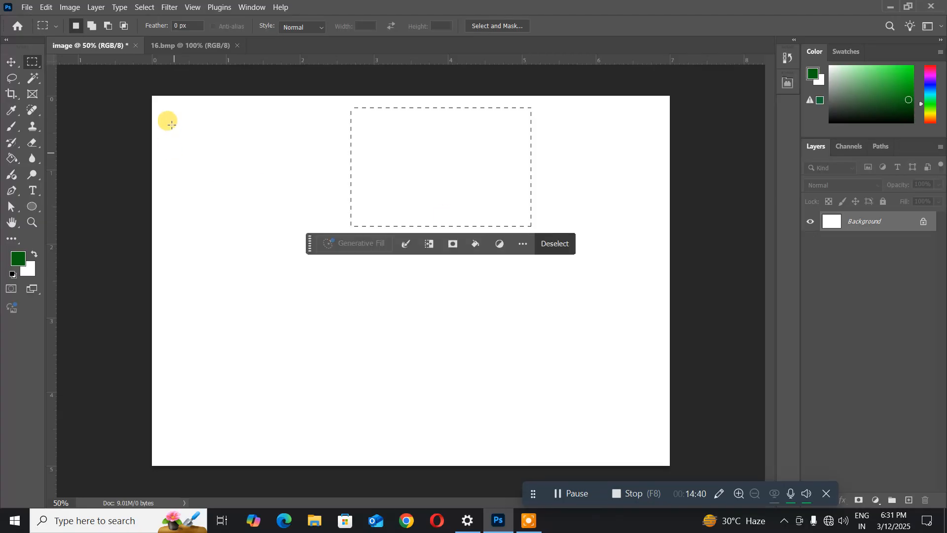
left_click_drag(162, 109, 308, 232)
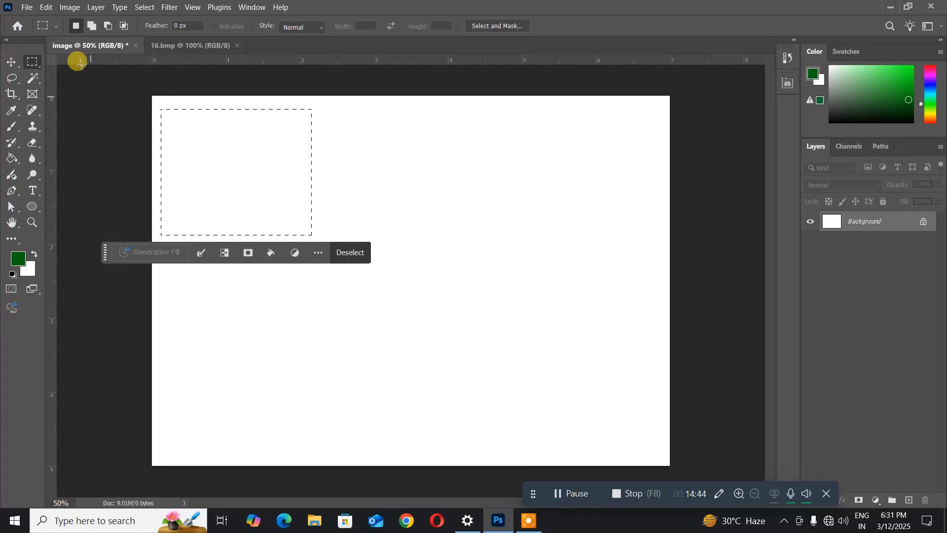
In Add to Selection mode, add a rectangle just right of the existing one and another overlapping both and extending below them
left_click(92, 25)
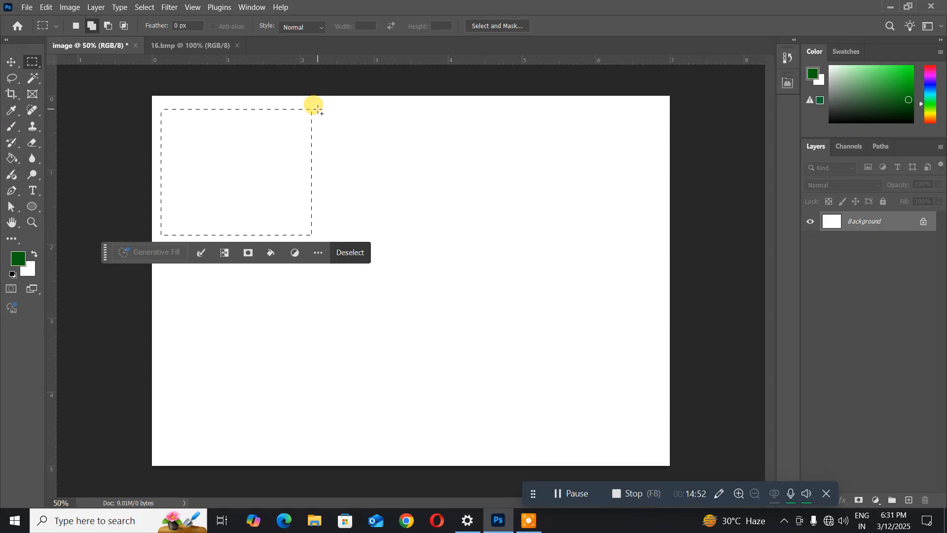
left_click_drag(318, 109, 424, 241)
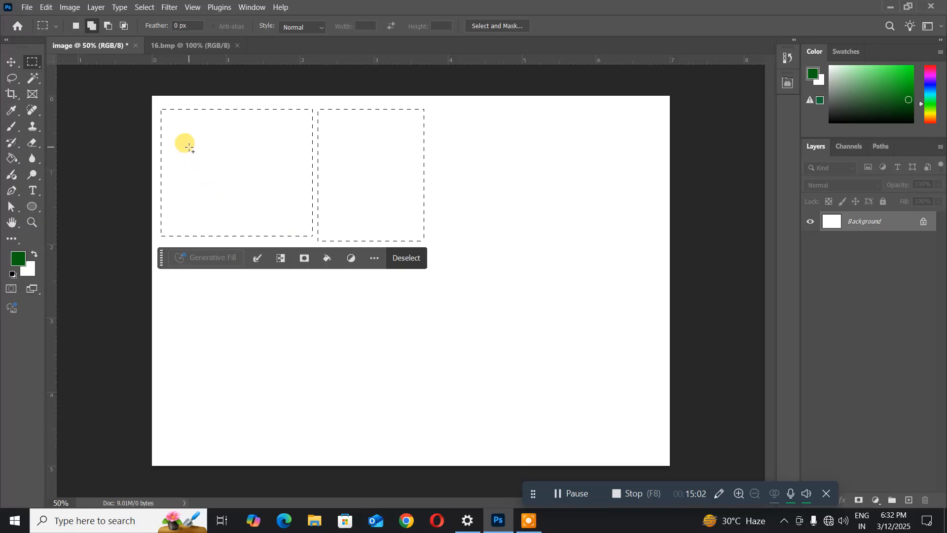
left_click_drag(189, 147, 377, 278)
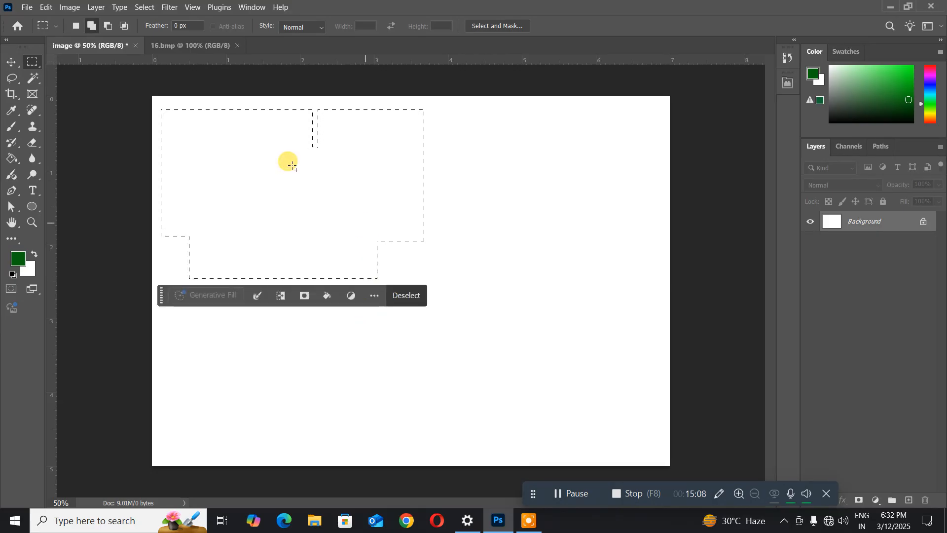
Subtract a large rectangle from the selection's lower-right part, and intersect the remainder with a rectangle over its upper-left corner
left_click(108, 25)
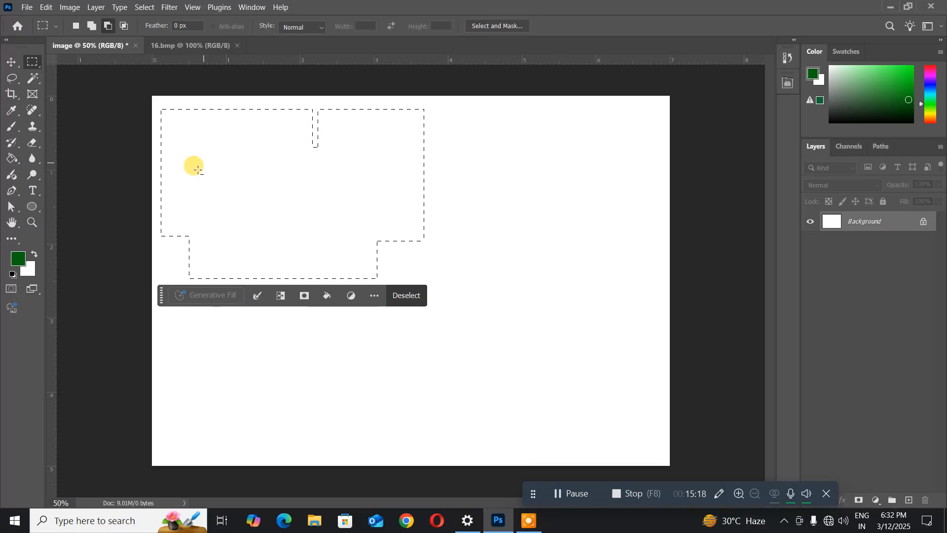
left_click_drag(198, 171, 461, 326)
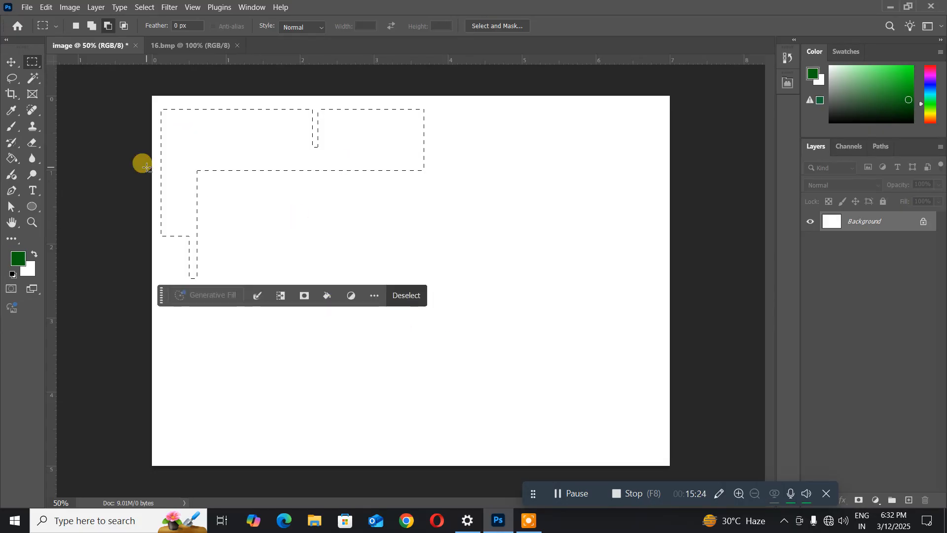
left_click(126, 25)
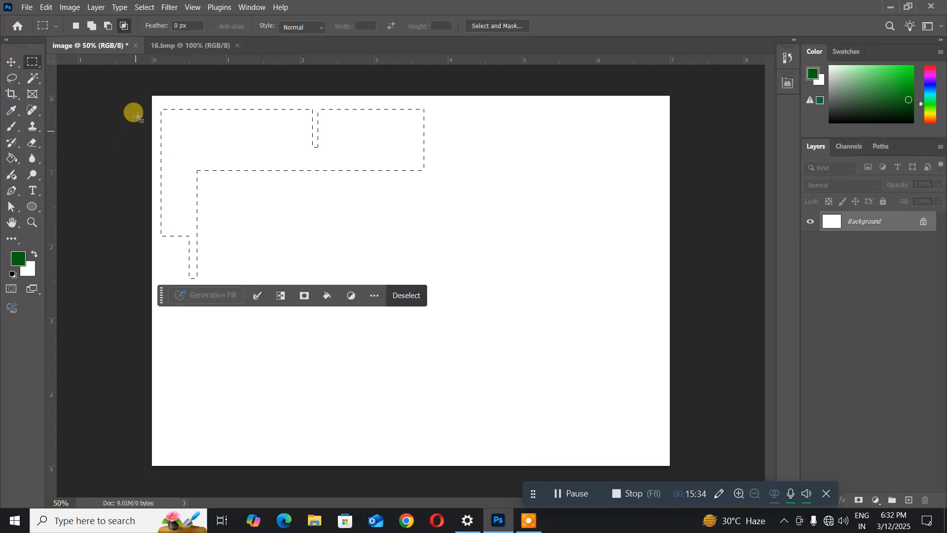
left_click_drag(144, 95, 231, 209)
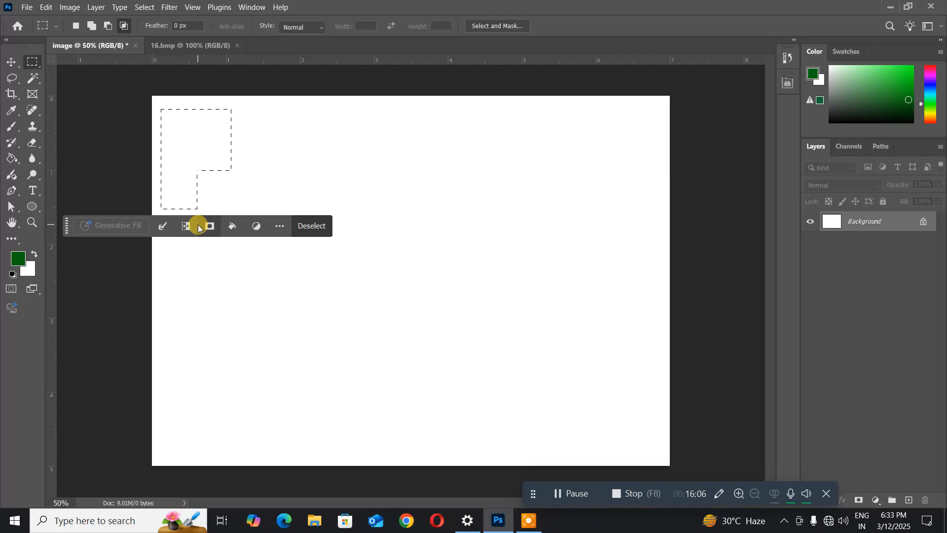
Deselect, return the Rectangular Marquee to New Selection mode and draw a rectangle about 2.3 by 1.7 ruler units in the canvas's upper-left area
key("ctrl+d")
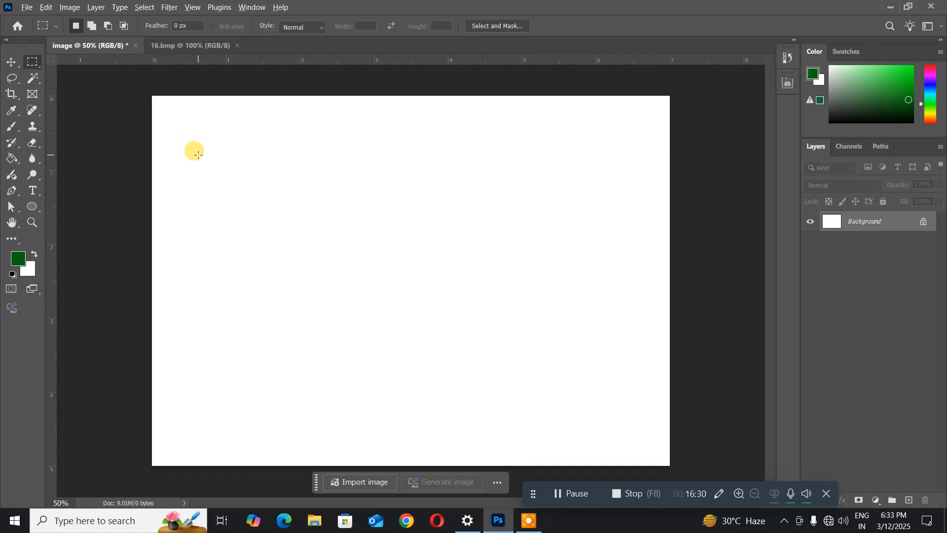
right_click(29, 65)
left_click(30, 65)
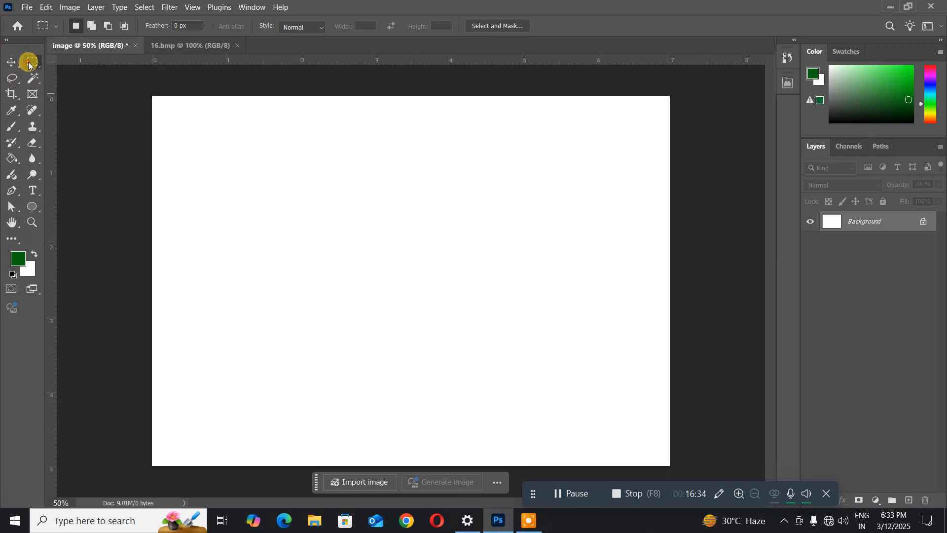
left_click_drag(184, 123, 353, 251)
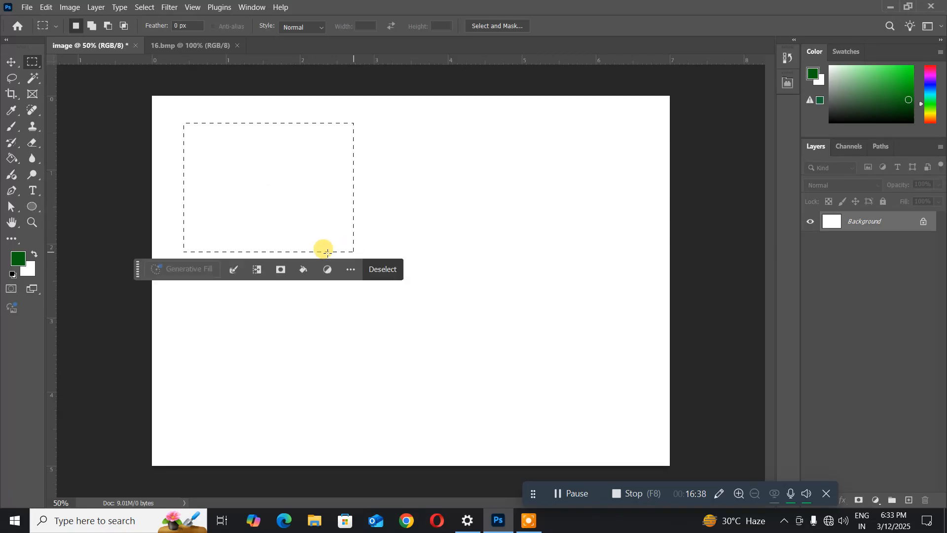
Add an overlapping rectangle about 2 by 1.7 ruler units at the selection's lower-right, and subtract a slightly larger rectangle from the combined selection's lower-right part
key("shift")
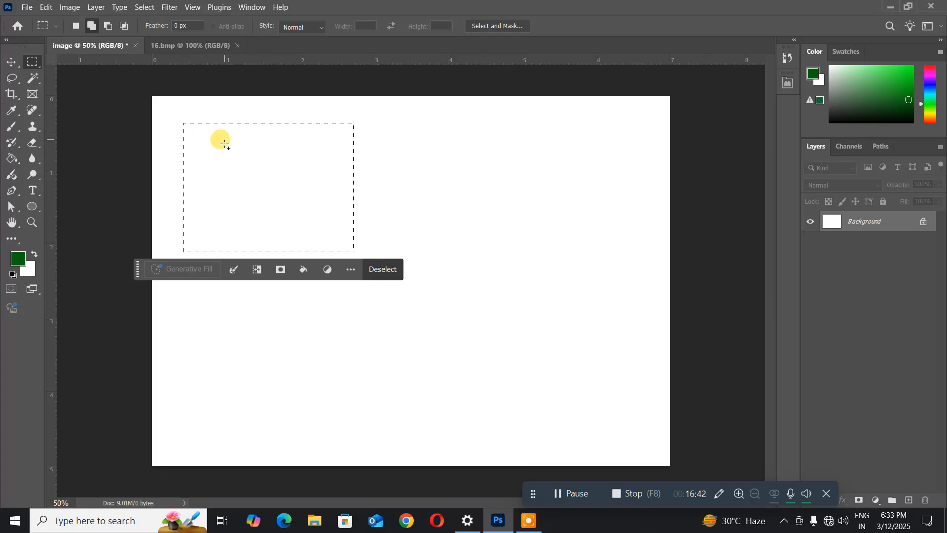
left_click_drag(248, 168, 396, 291)
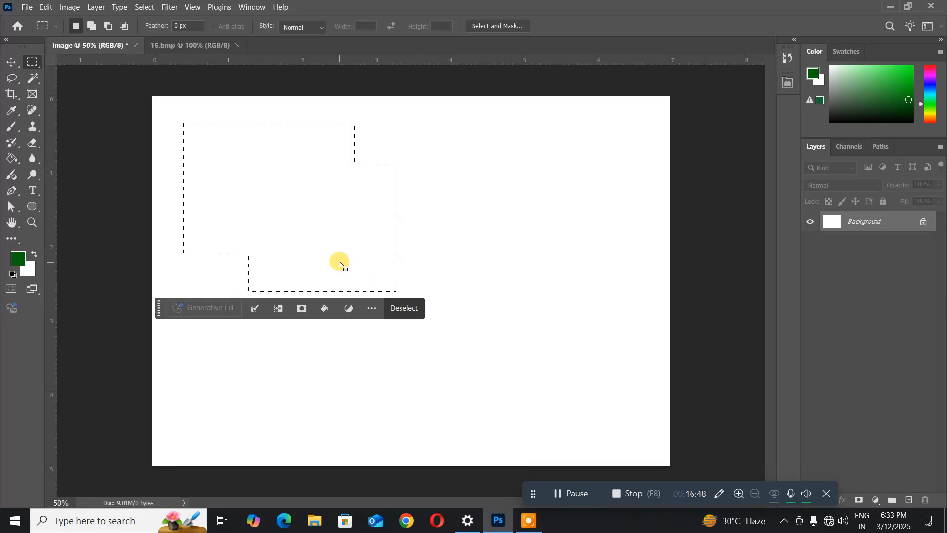
key("alt")
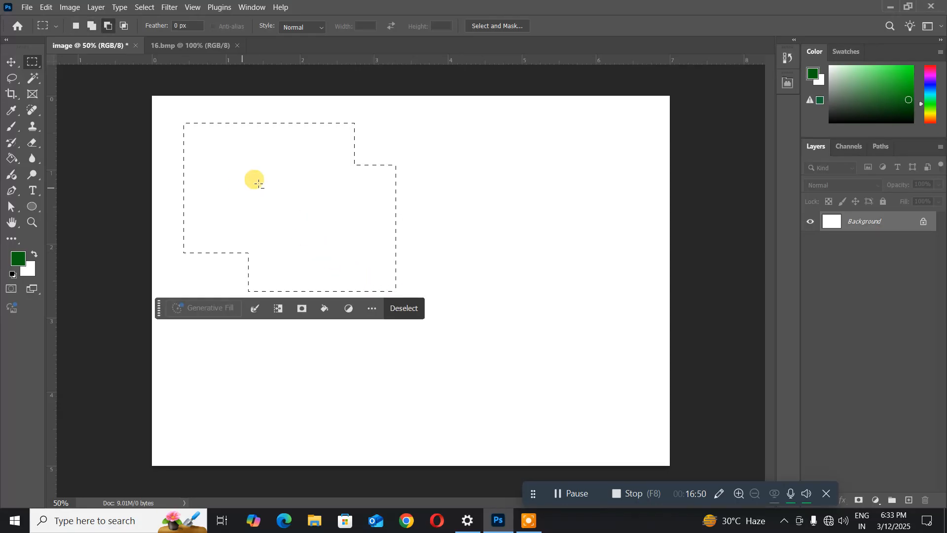
left_click_drag(257, 183, 414, 330)
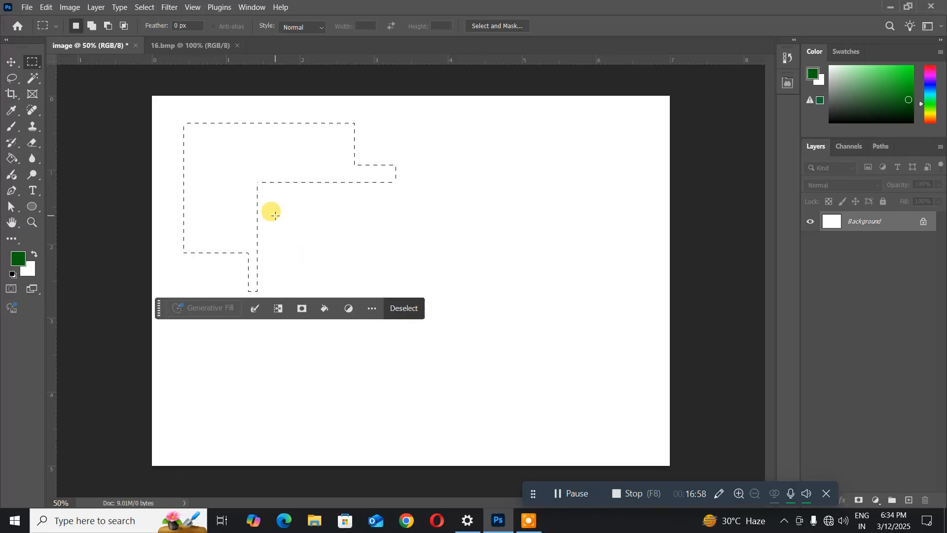
Intersect the selection with a rectangle about 1 by 1.1 ruler units over its upper-left corner, and deselect the result
key("shift+alt")
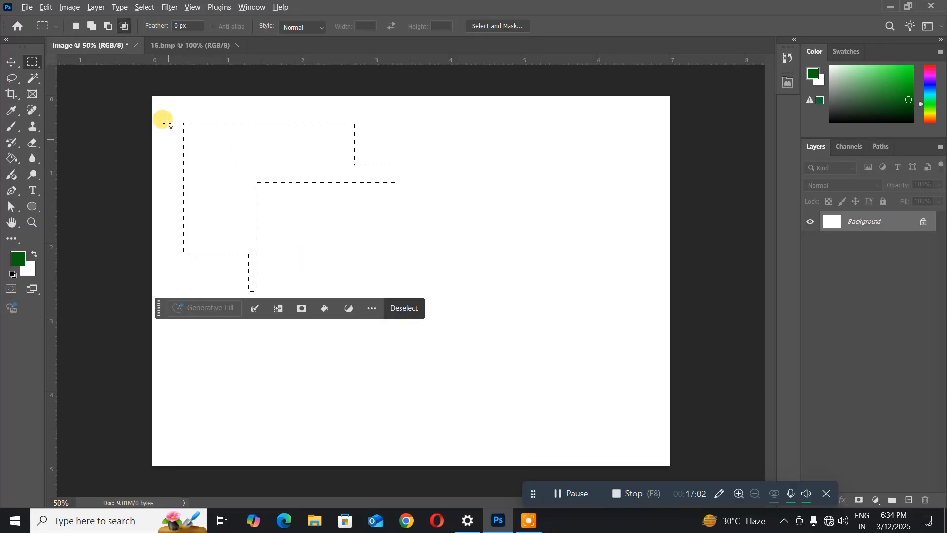
left_click_drag(163, 113, 237, 193)
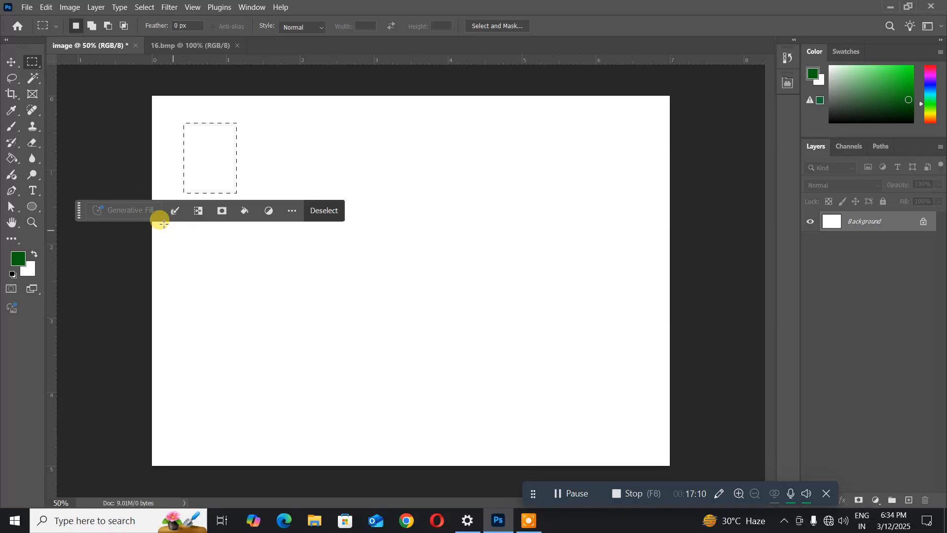
left_click(101, 116)
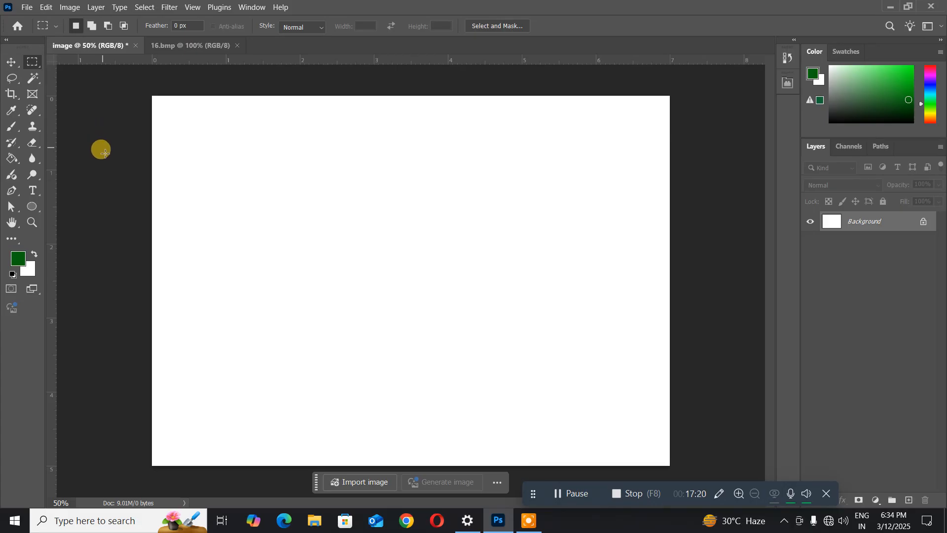
Reselect the last selection, and deselect it again
key("ctrl+shift+d")
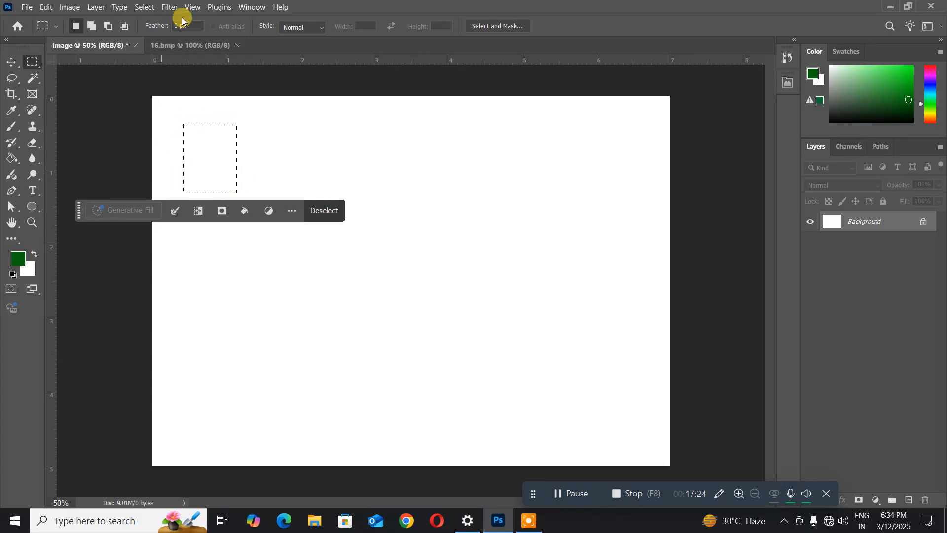
left_click(146, 10)
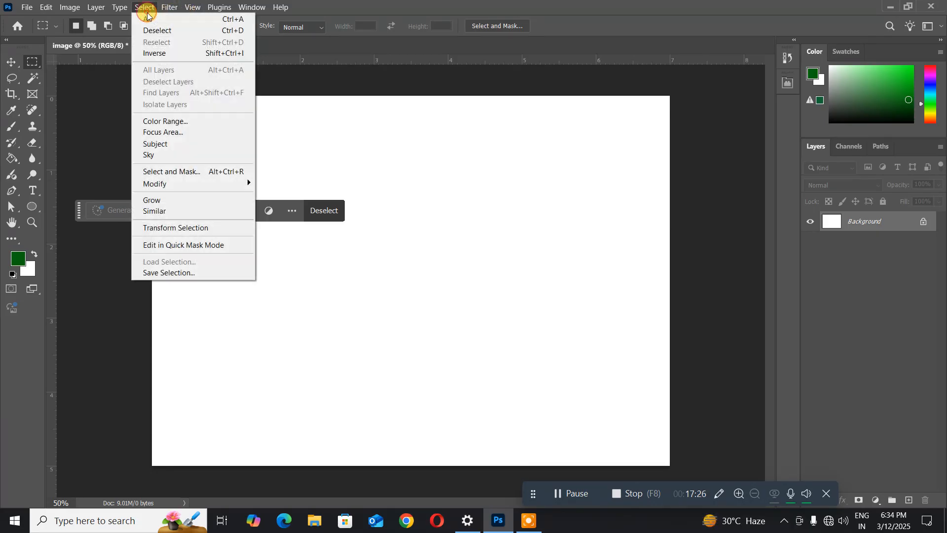
left_click(162, 32)
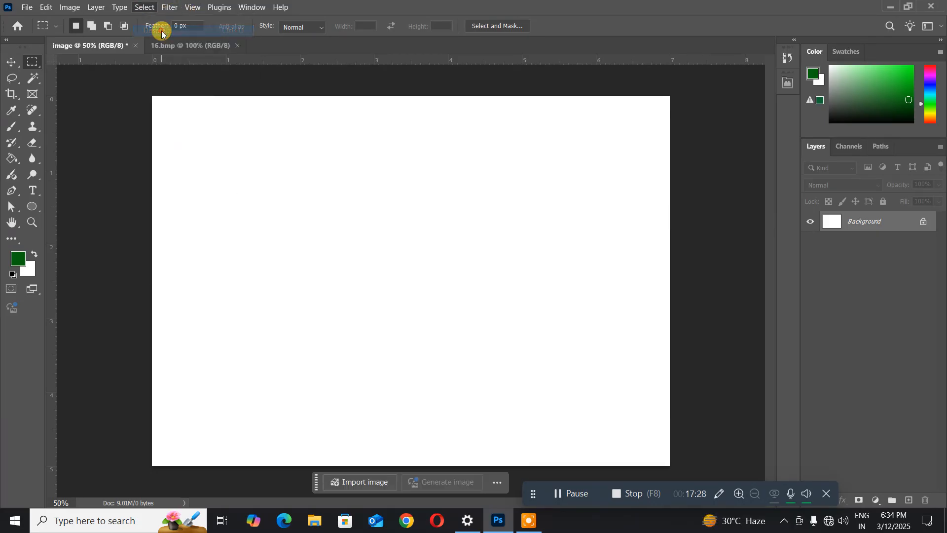